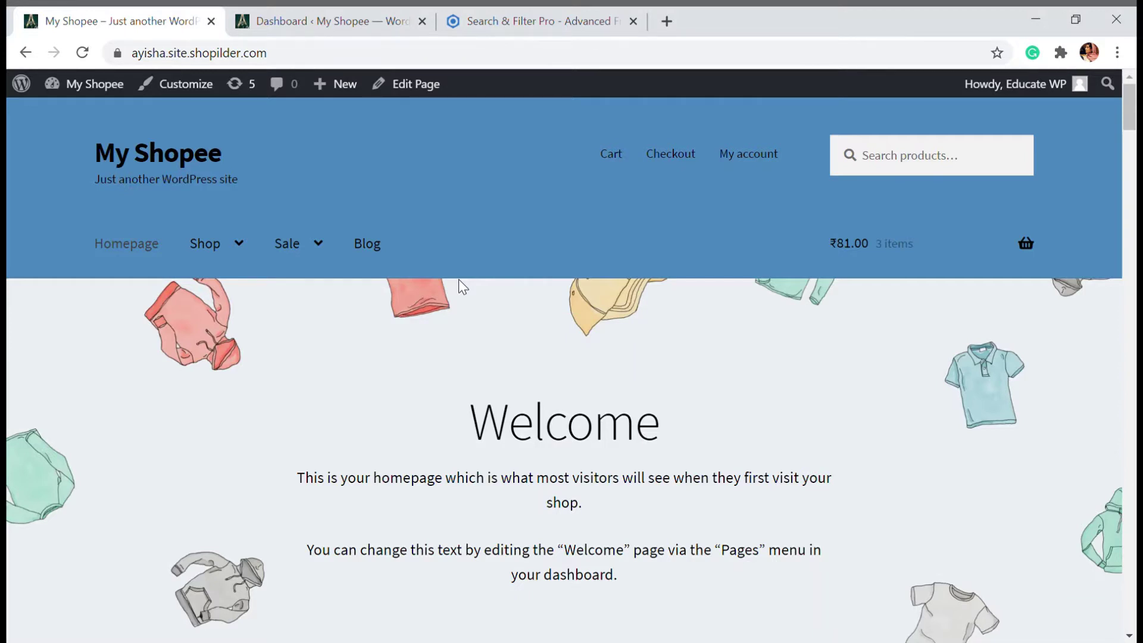
Open the Hoodies category from the homepage's Shop by Category section.
scroll(375, 383, "down", 12)
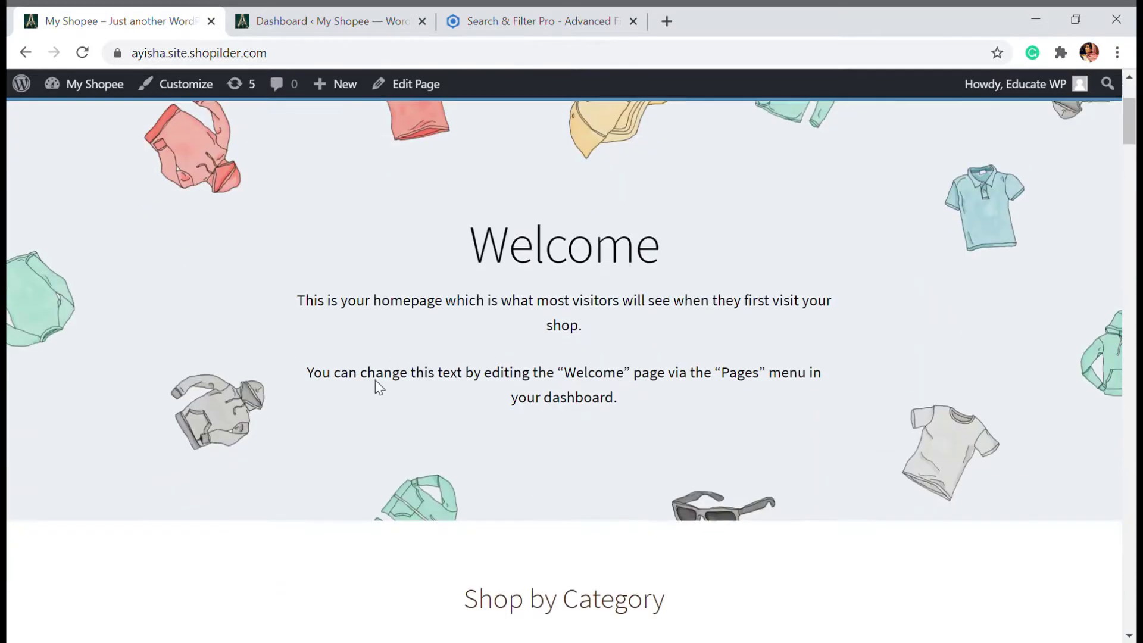
scroll(545, 408, "up", 12)
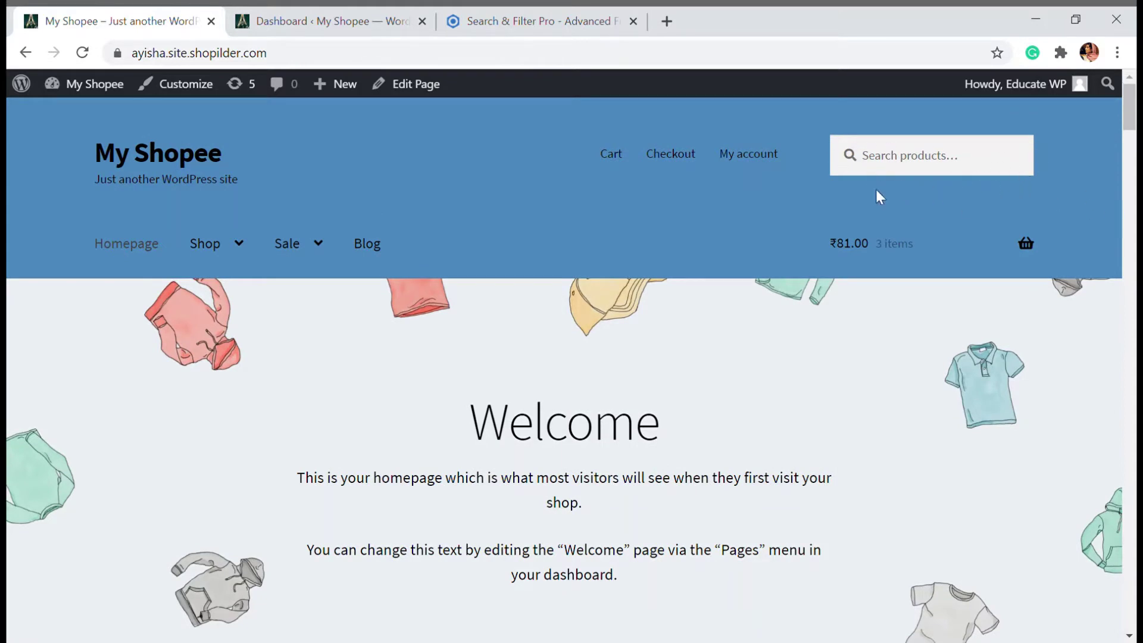
scroll(890, 174, "down", 10)
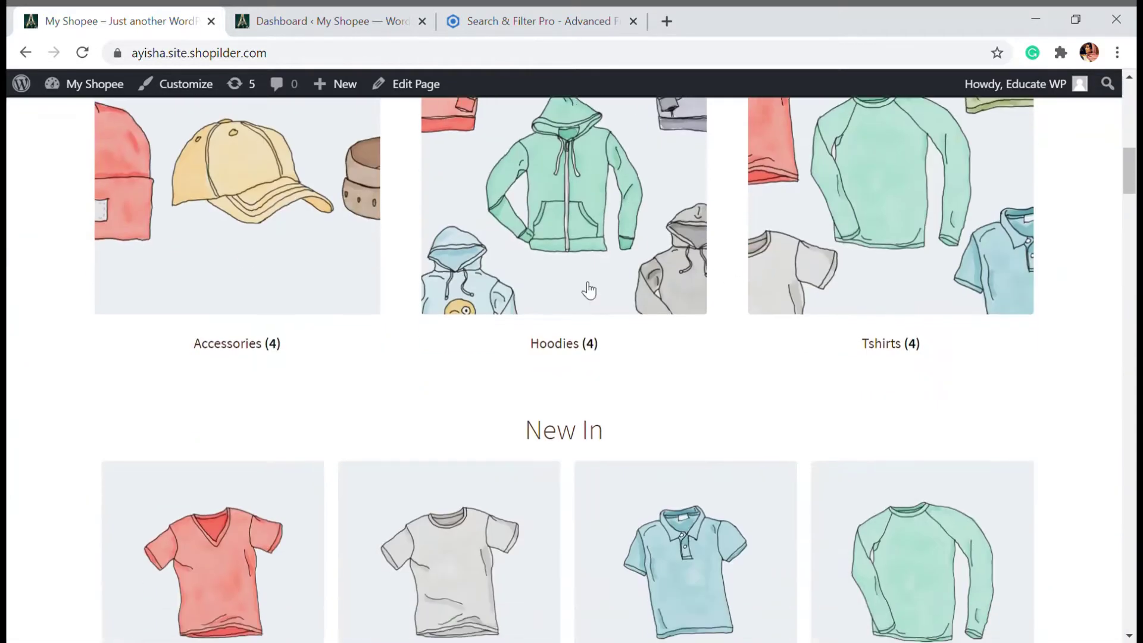
left_click(572, 228)
Browse the Hoodies page's four hoodie products with their prices and sale badges.
scroll(634, 317, "down", 2)
scroll(641, 316, "down", 4)
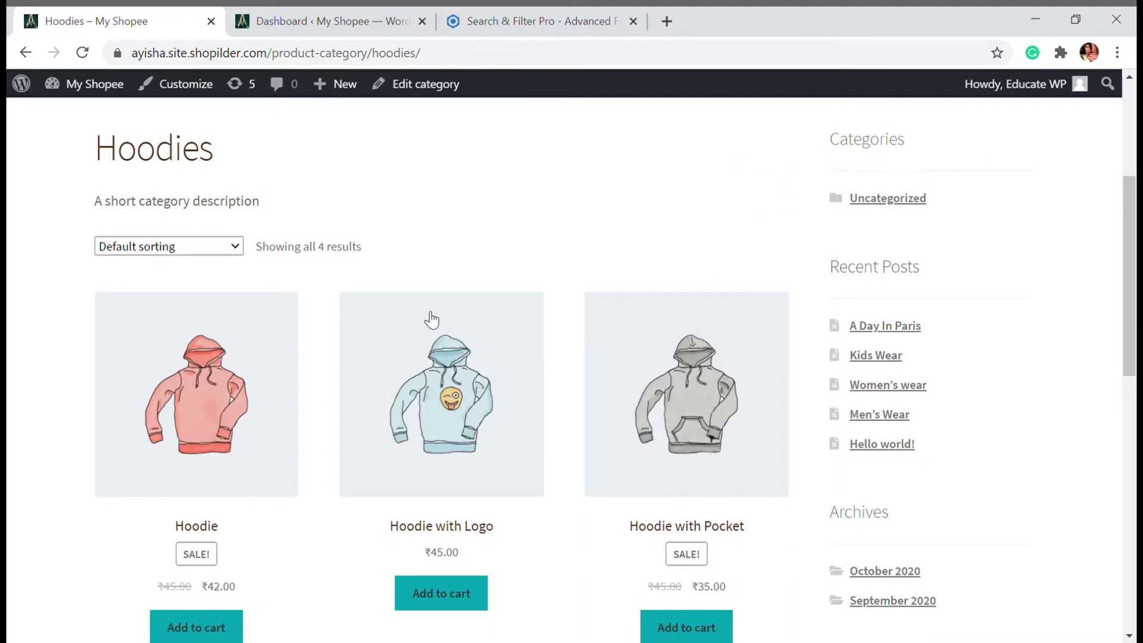
scroll(471, 331, "down", 3)
scroll(474, 327, "up", 2)
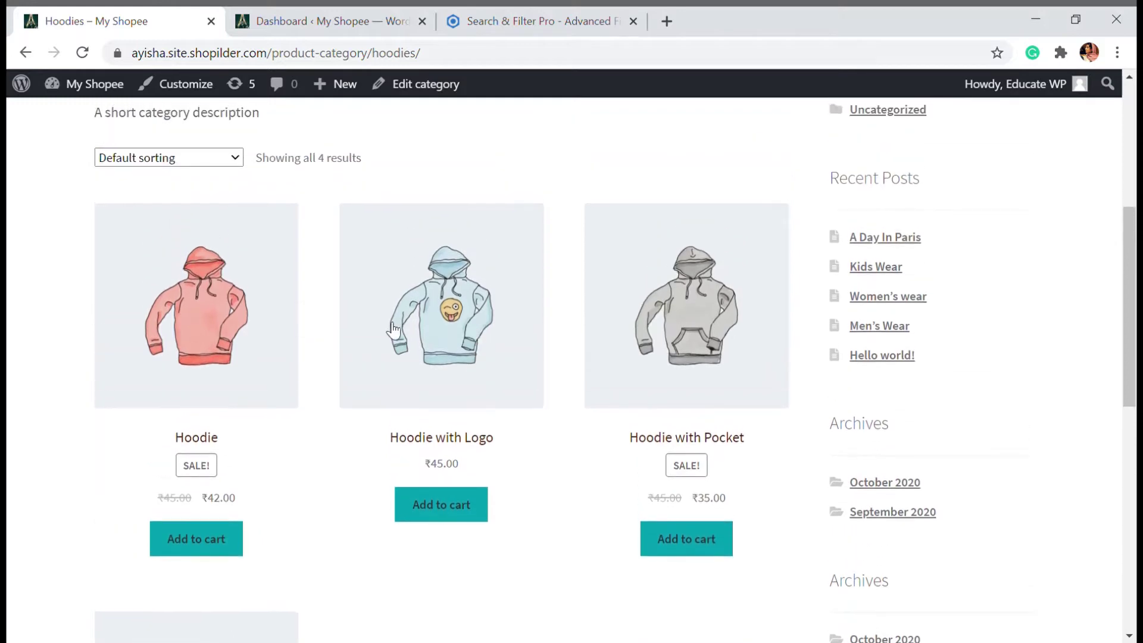
scroll(592, 347, "up", 3)
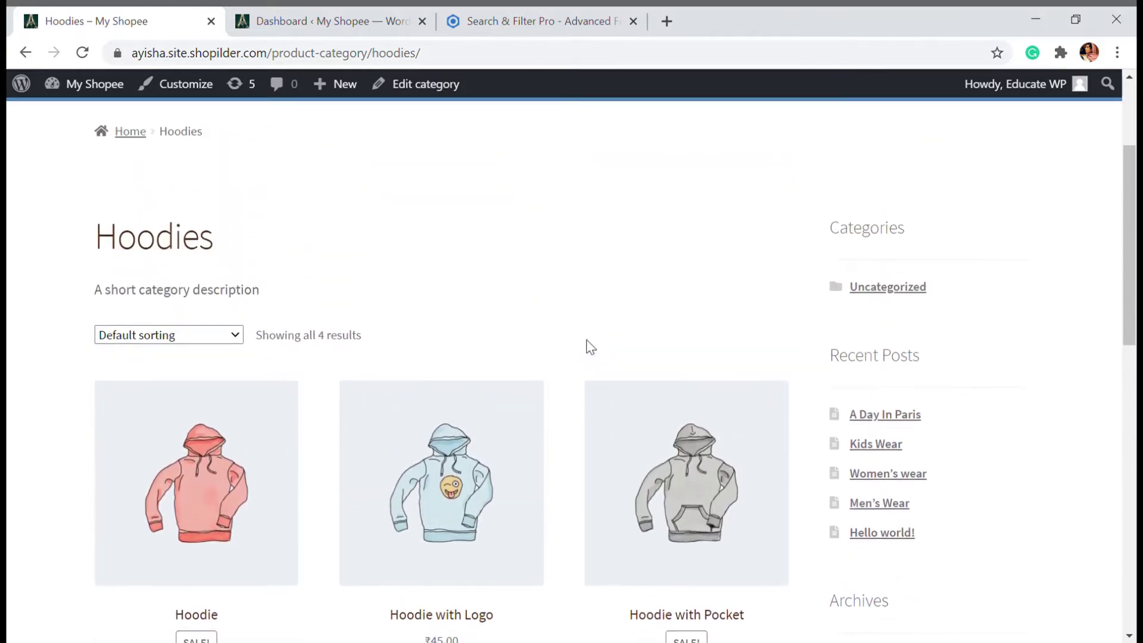
scroll(589, 347, "down", 2)
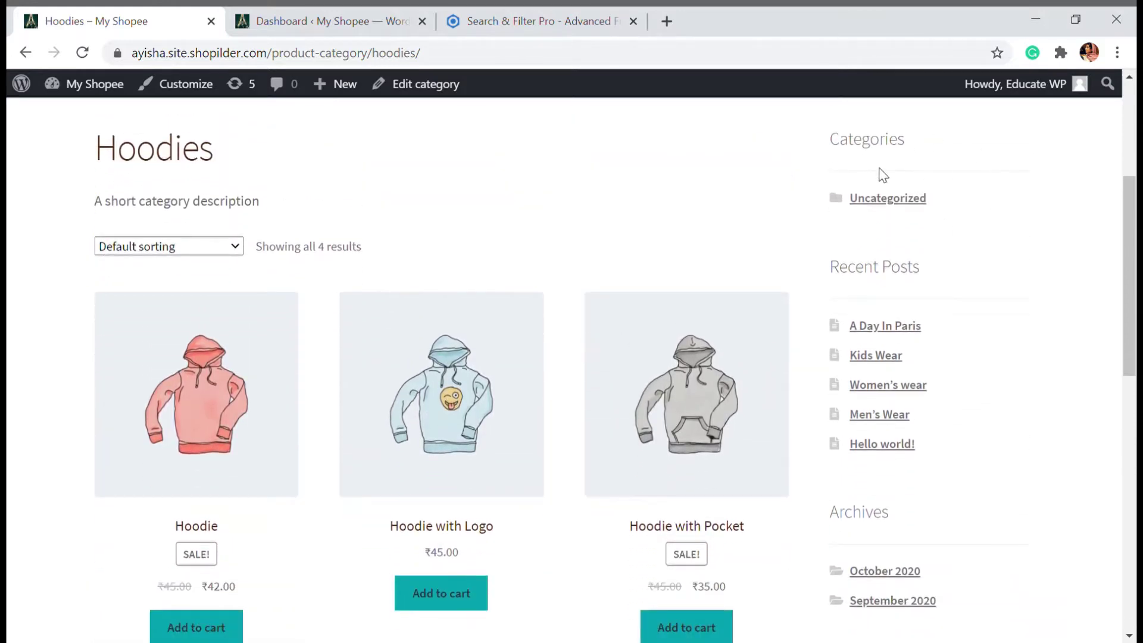
scroll(824, 238, "up", 4)
scroll(906, 409, "down", 4)
scroll(799, 344, "up", 3)
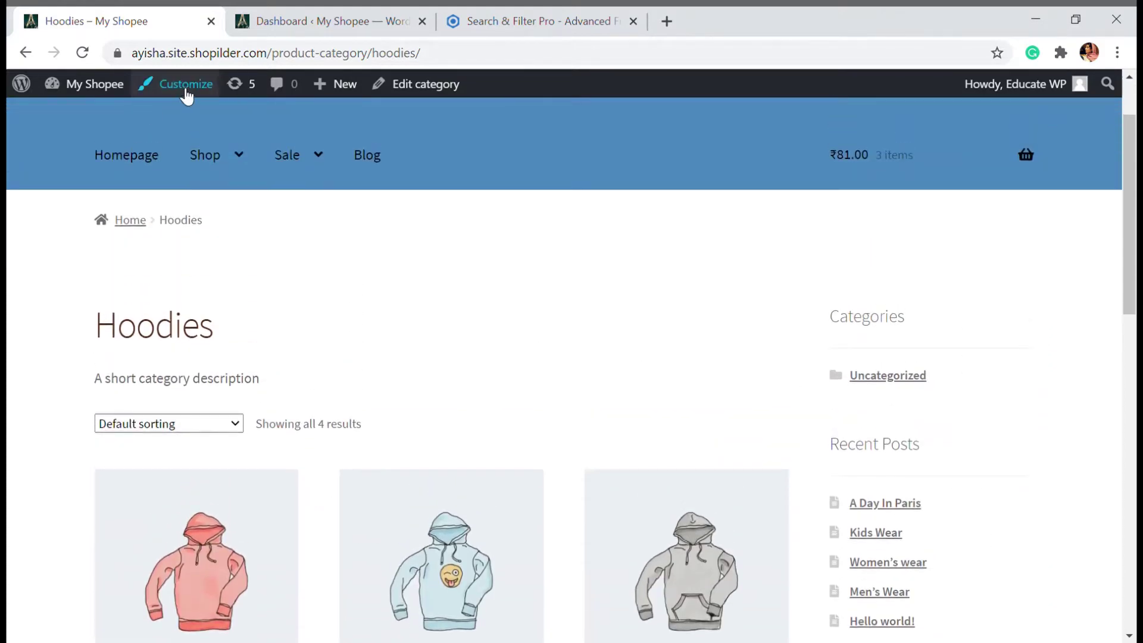
Open the Customizer for this page and go to Widgets > Sidebar.
left_click(185, 91)
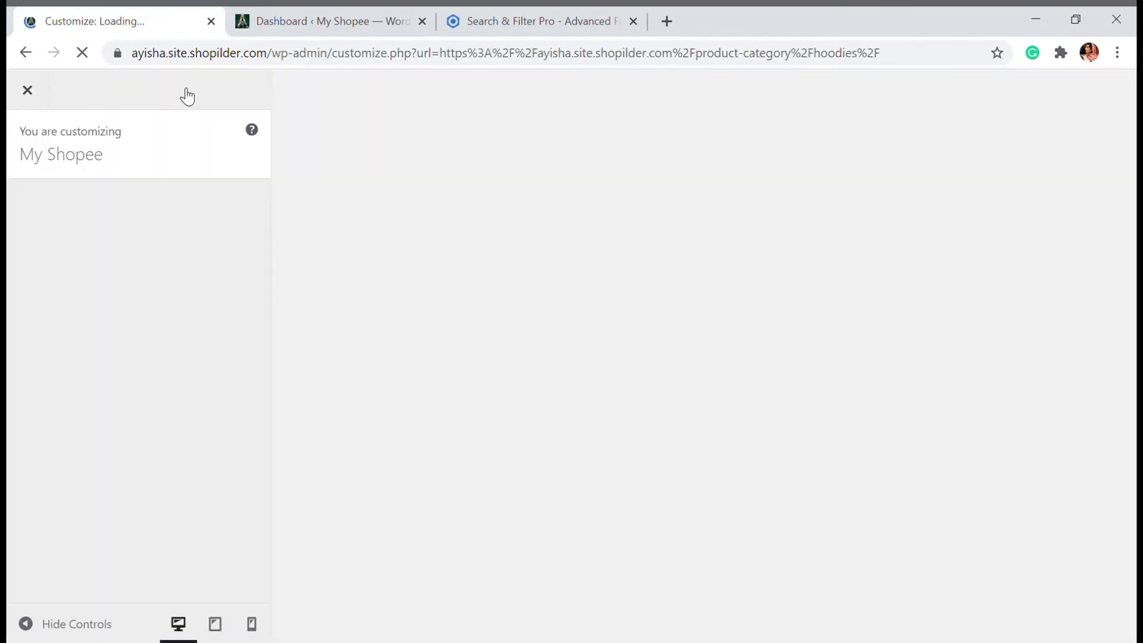
scroll(190, 393, "down", 3)
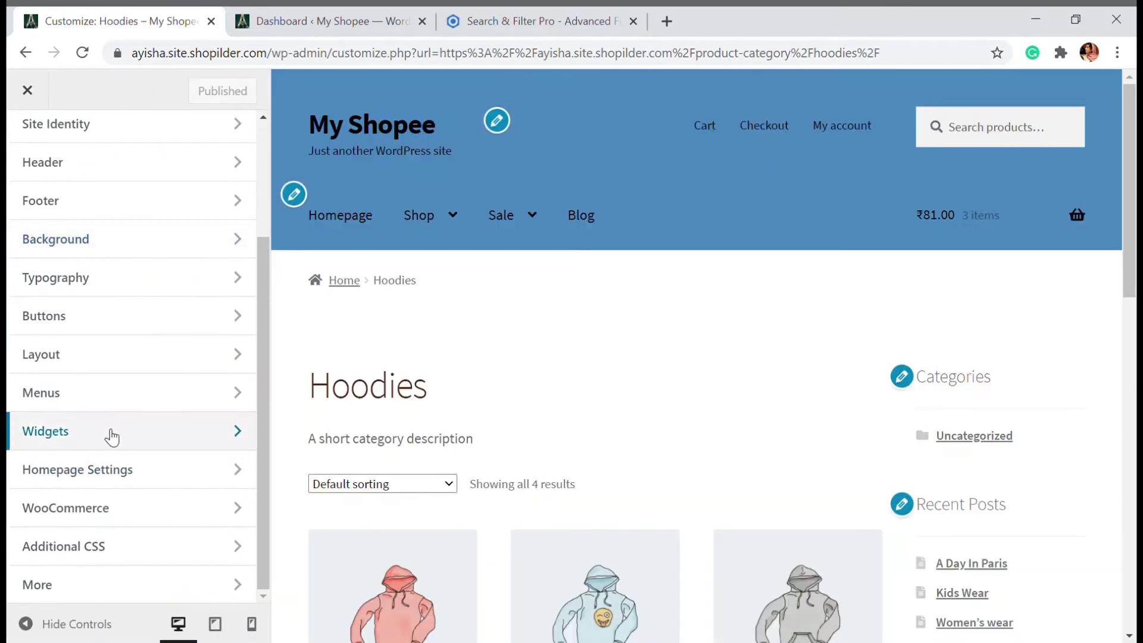
left_click(107, 432)
left_click(110, 216)
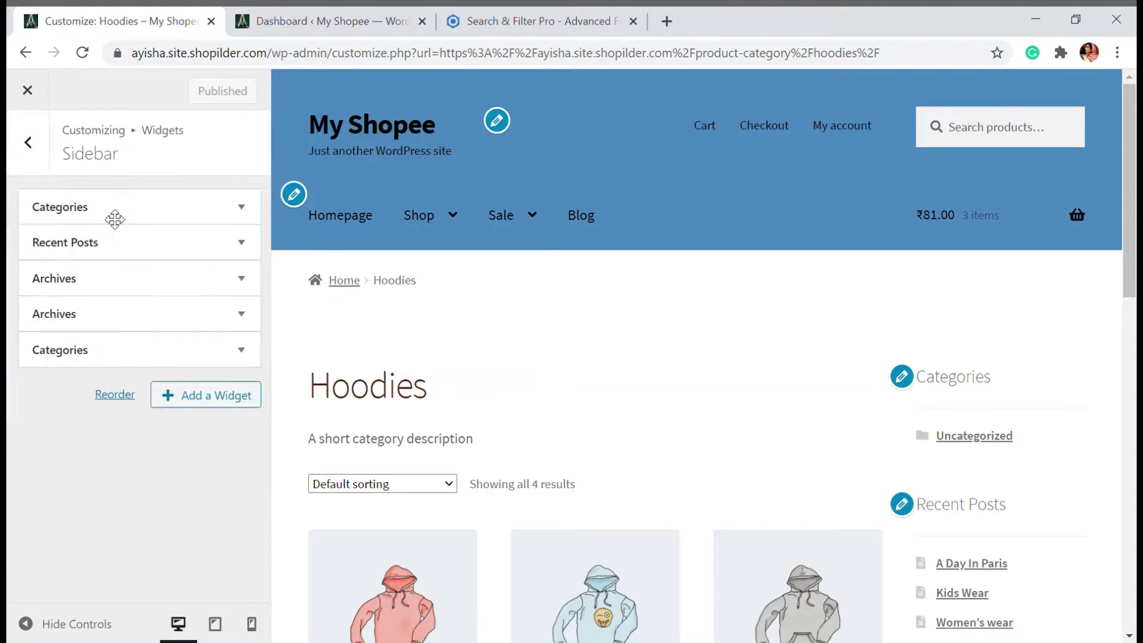
Review the Sidebar widgets and expand the second Archives widget's settings.
scroll(848, 322, "down", 6)
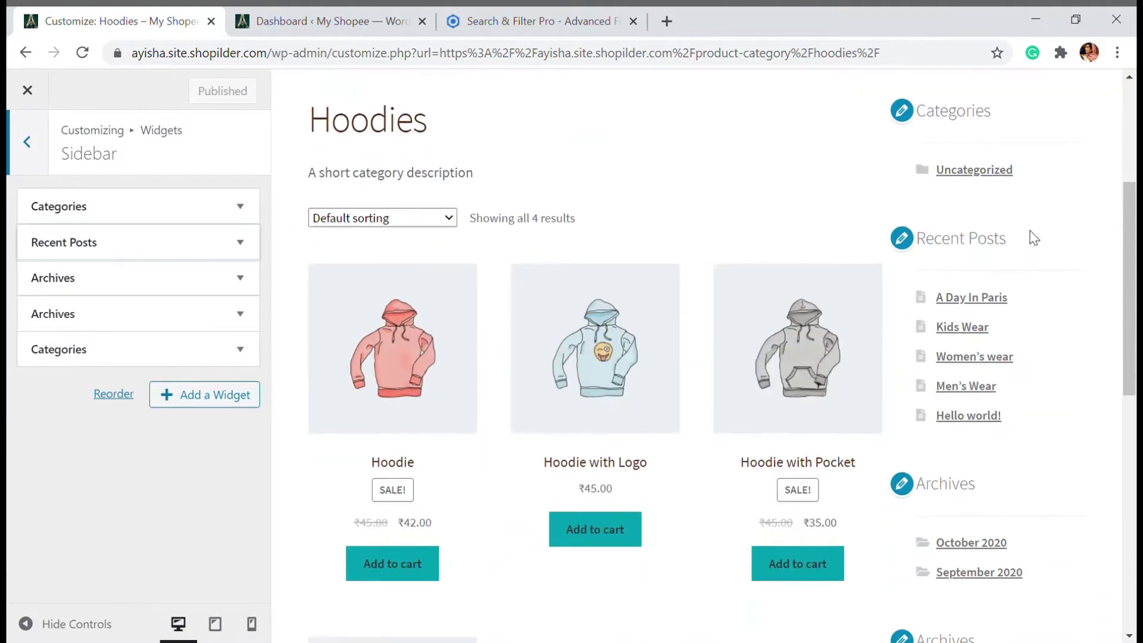
scroll(919, 285, "up", 6)
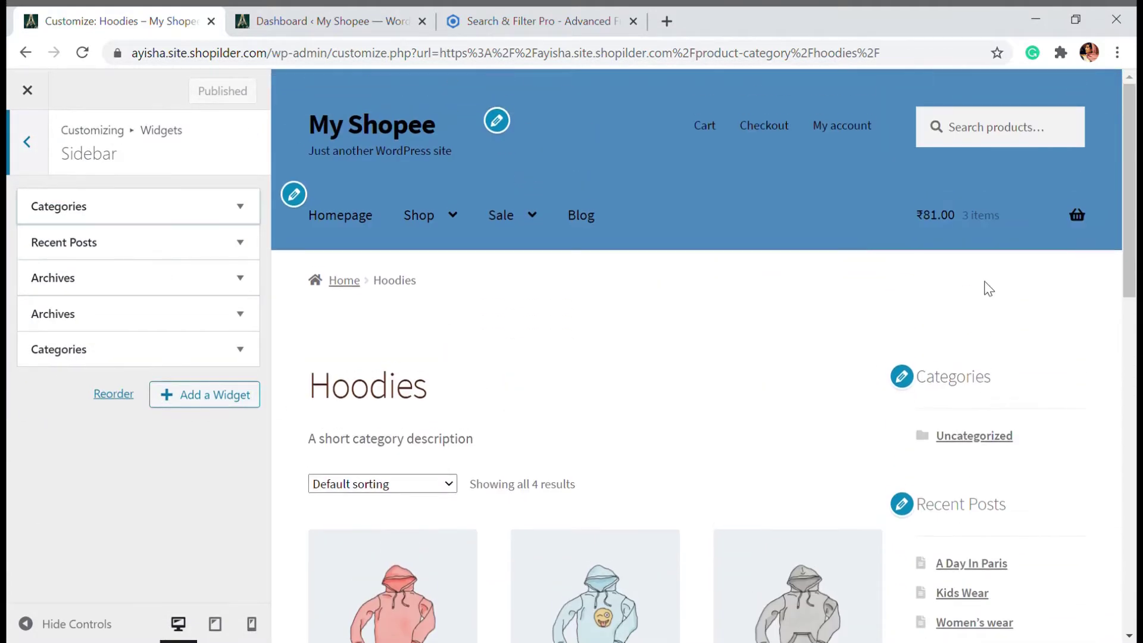
scroll(979, 278, "down", 2)
scroll(1000, 521, "down", 4)
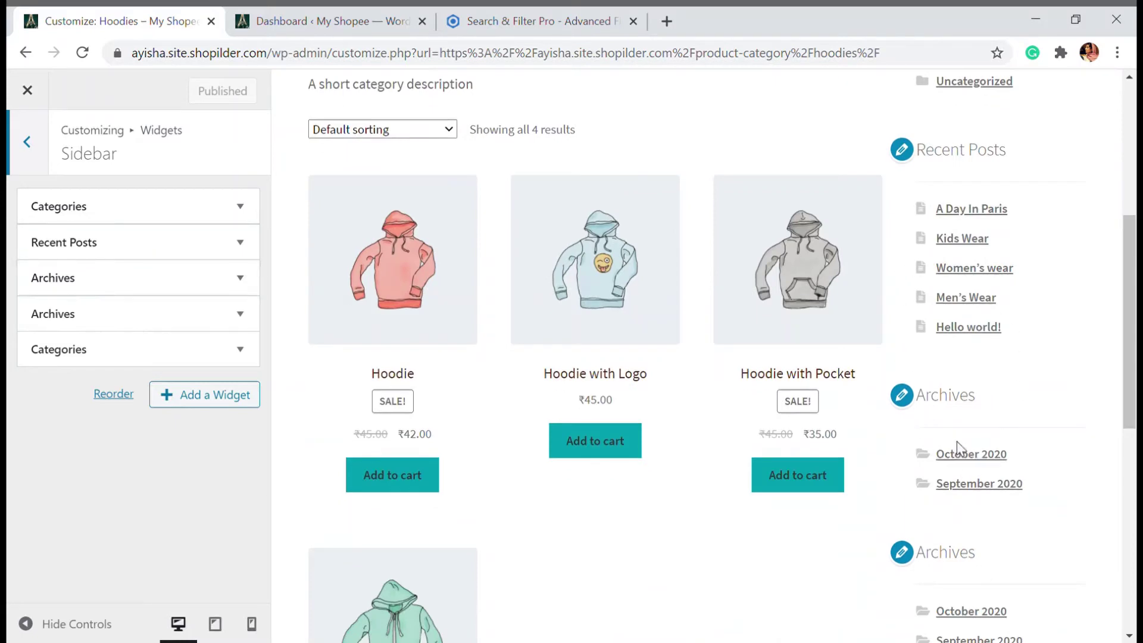
scroll(1002, 309, "up", 3)
scroll(899, 377, "down", 5)
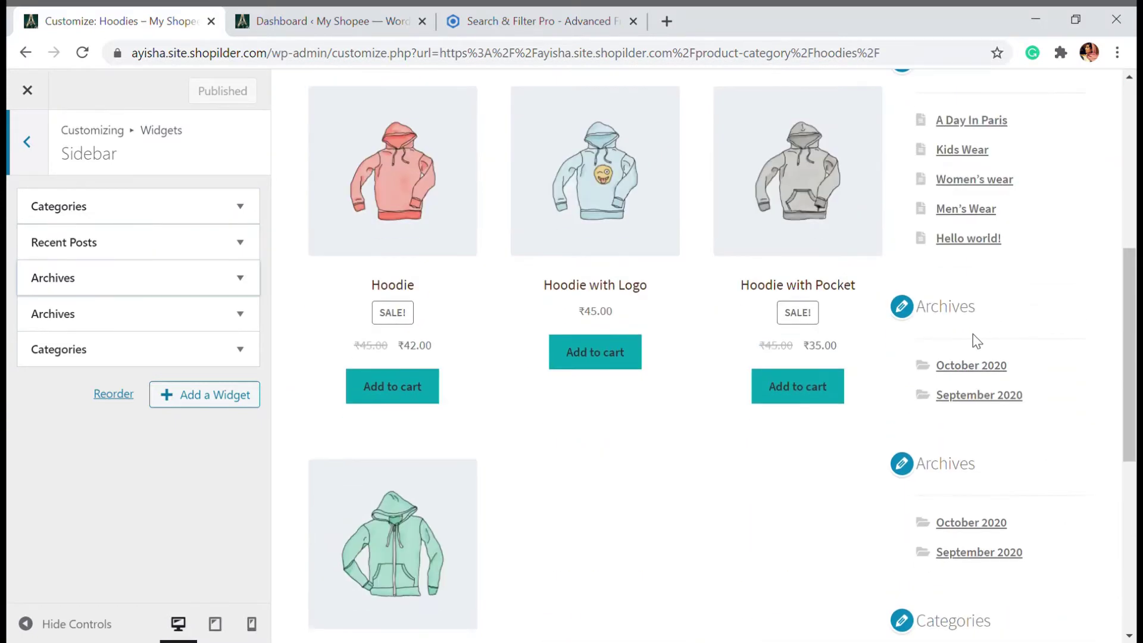
left_click(186, 325)
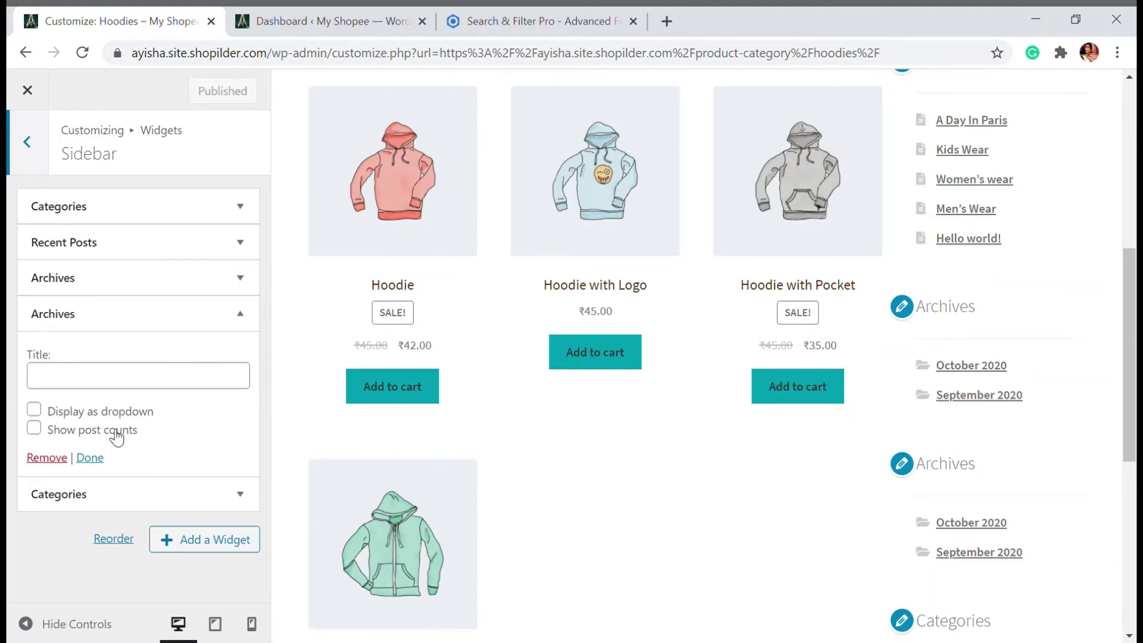
scroll(332, 225, "up", 3)
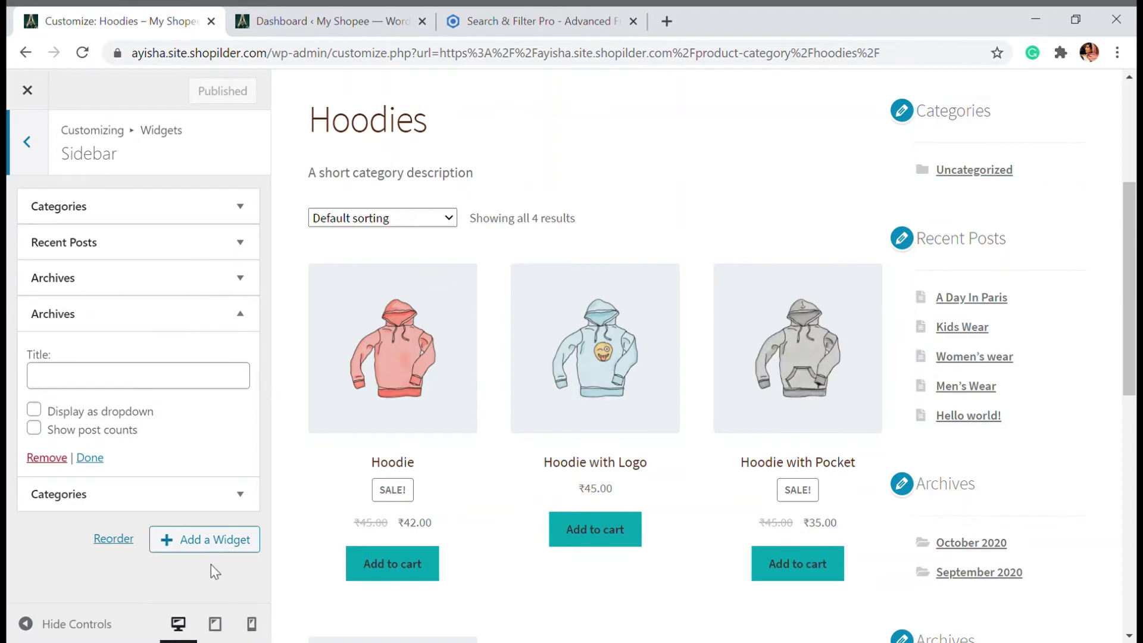
Add a Search widget to the Sidebar and drag it to the top of the list.
left_click(229, 557)
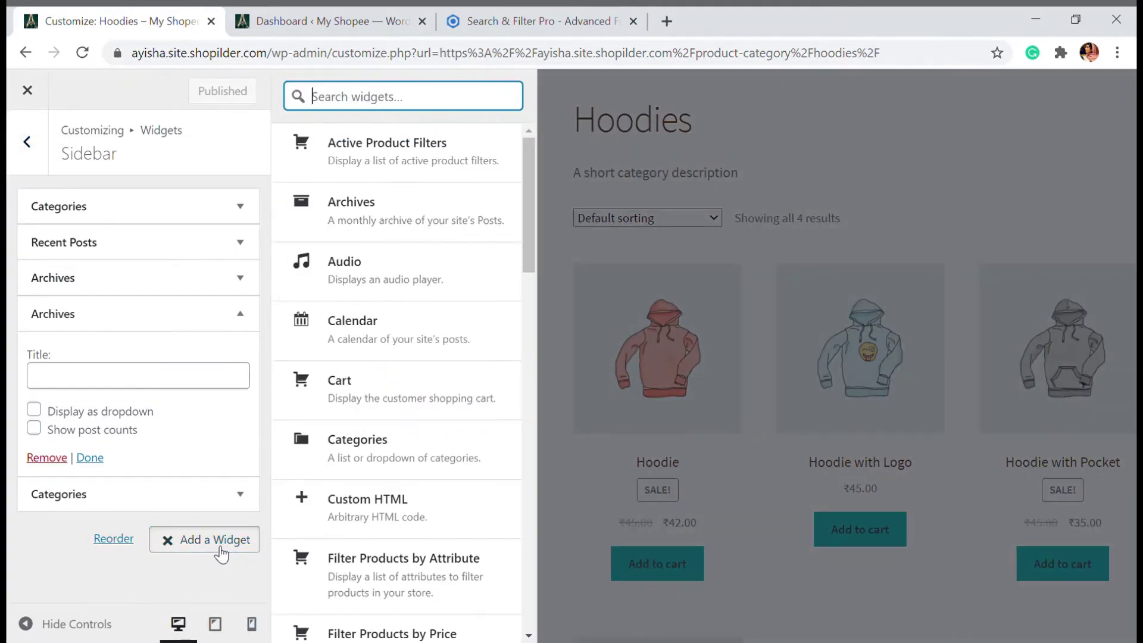
type("s")
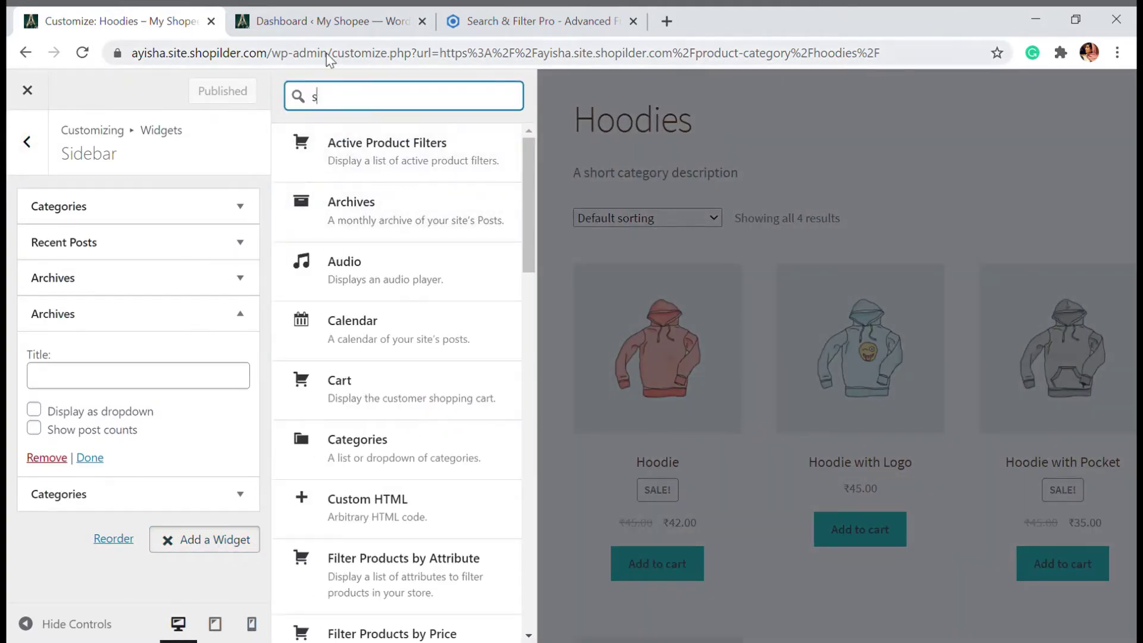
type("earch")
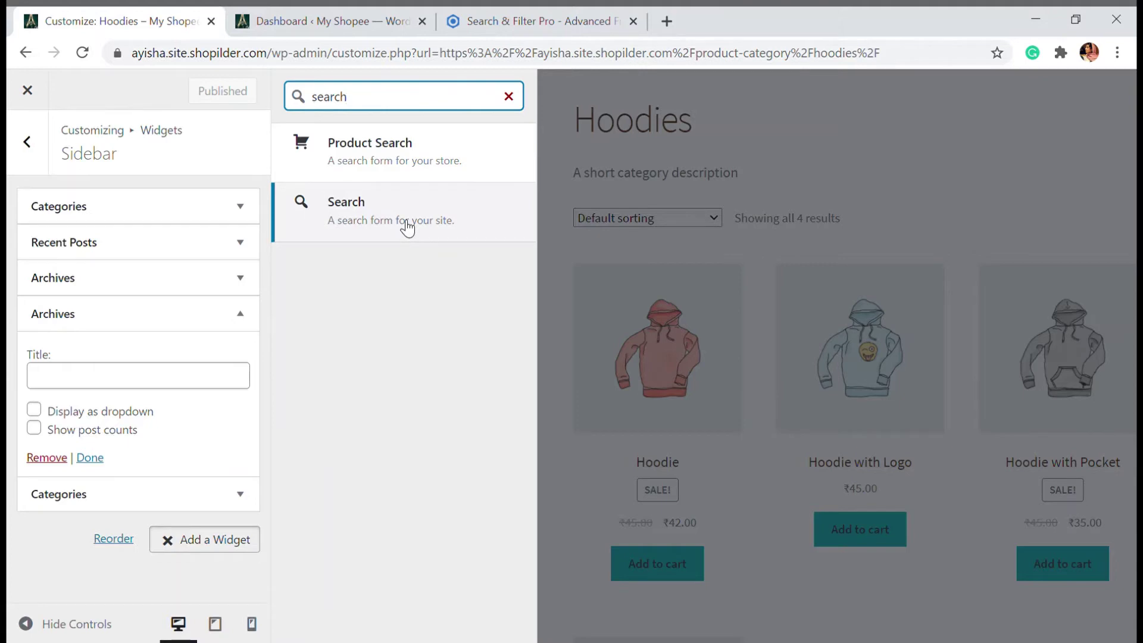
left_click(408, 227)
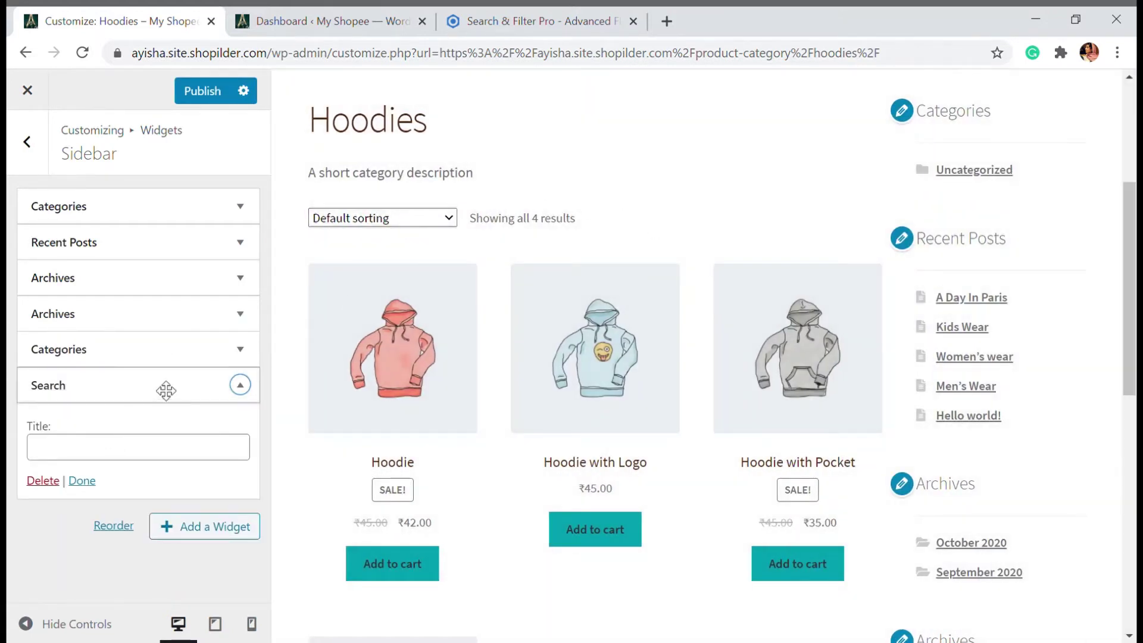
scroll(930, 429, "down", 1)
scroll(930, 430, "down", 10)
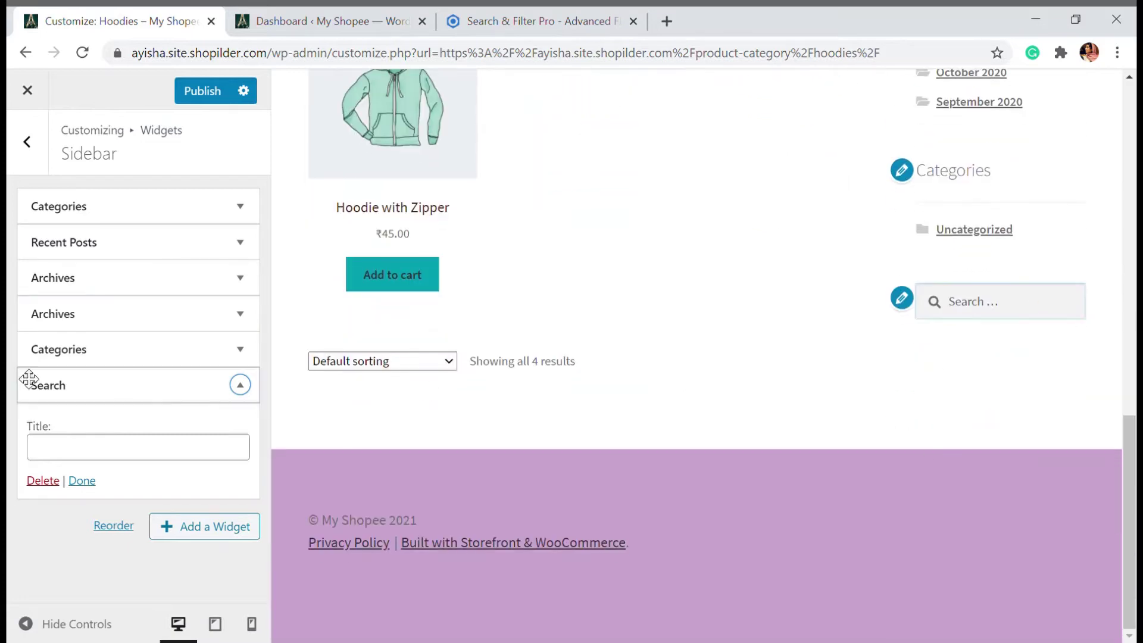
left_click_drag(103, 407, 84, 196)
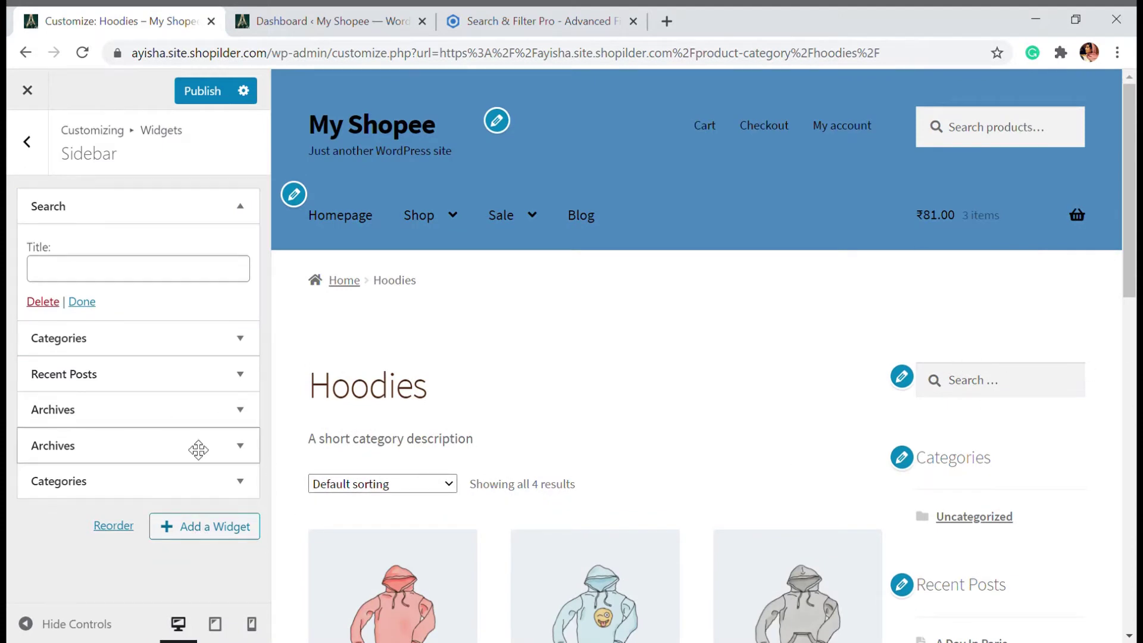
Publish the sidebar changes and close the Customizer to view the live Hoodies page.
left_click(200, 94)
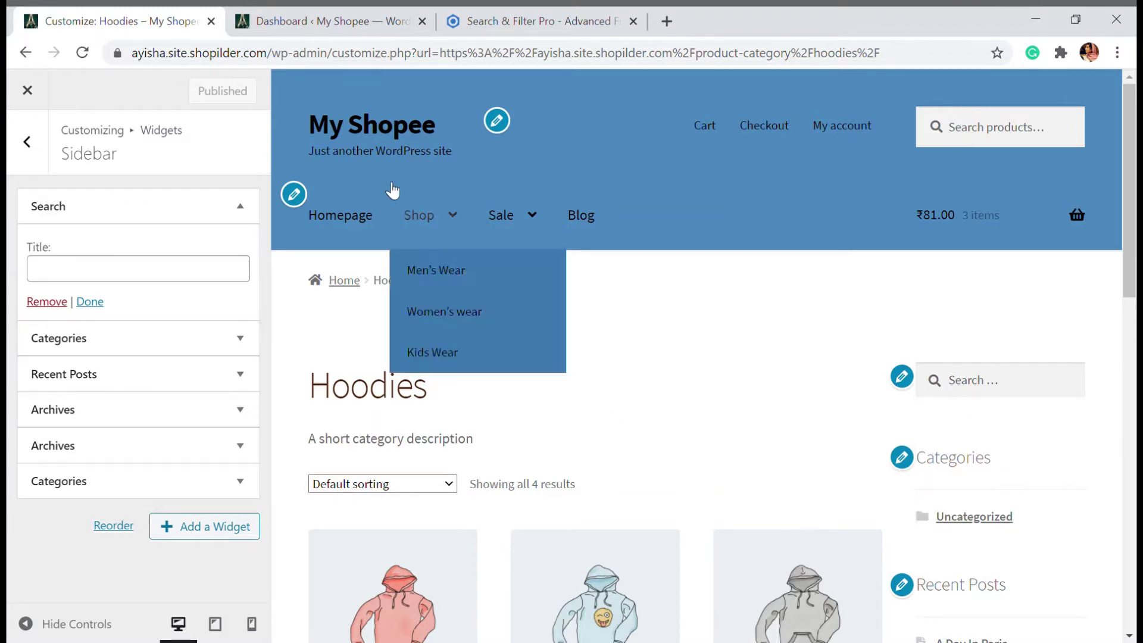
left_click(27, 90)
mouse_move(100, 88)
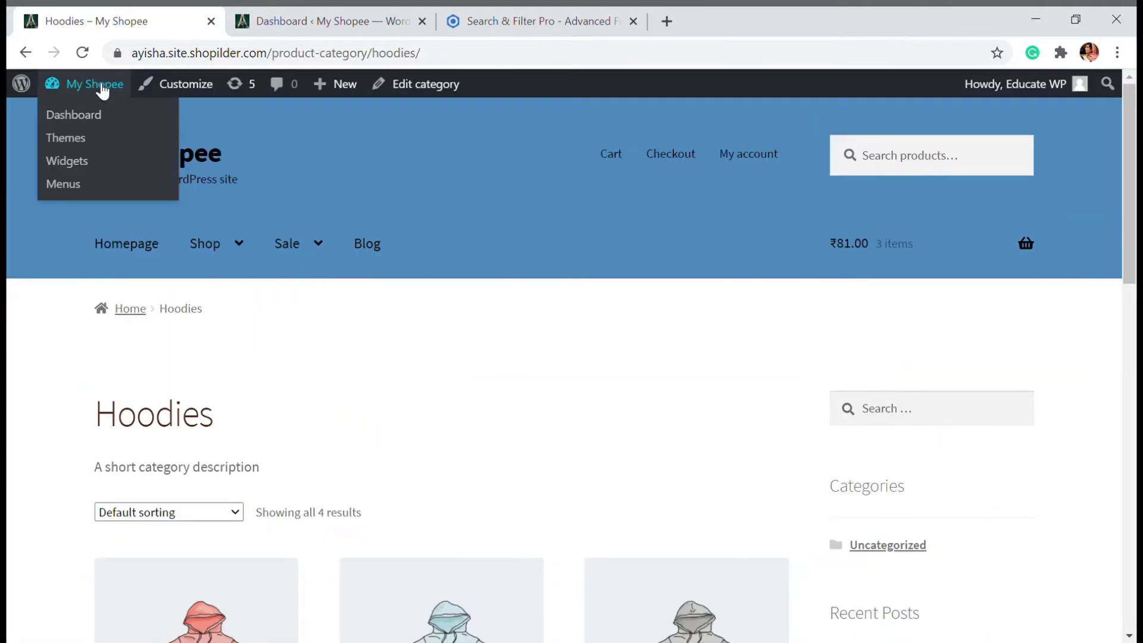
Search the plugin directory for 'search filter' and install the Search & Filter plugin.
left_click(84, 113)
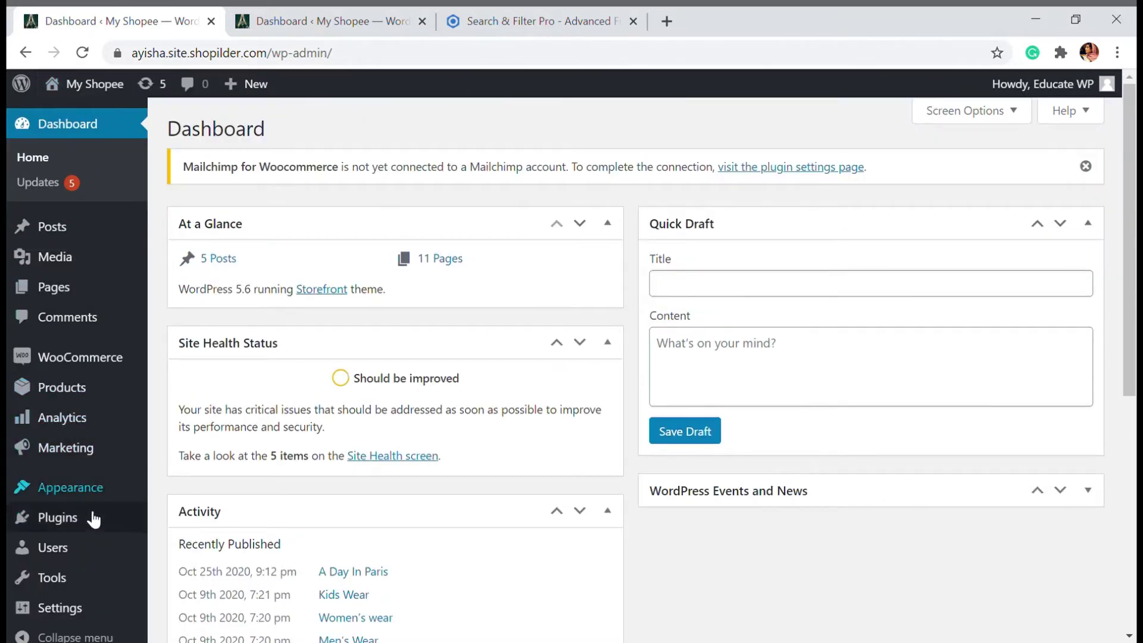
left_click(94, 518)
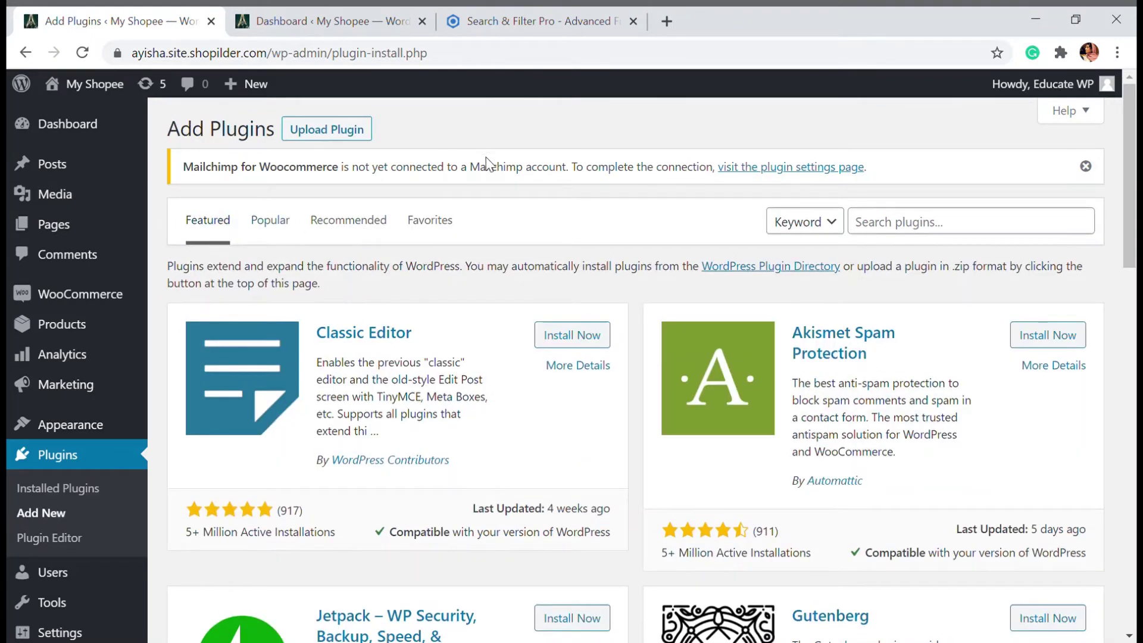
left_click(907, 239)
type("search ")
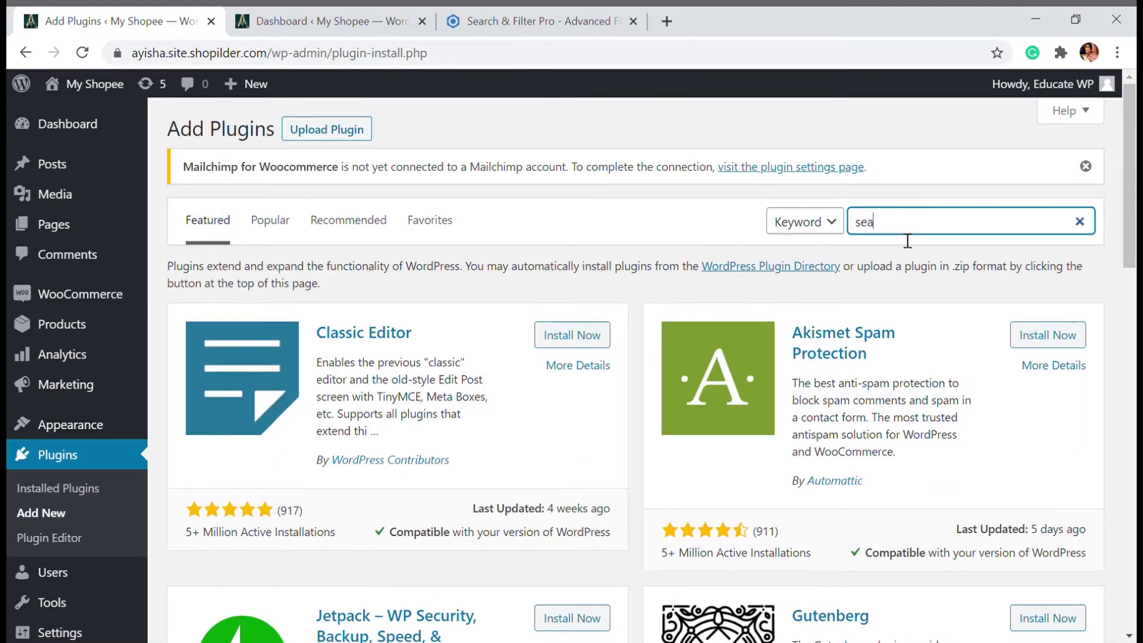
type("filter")
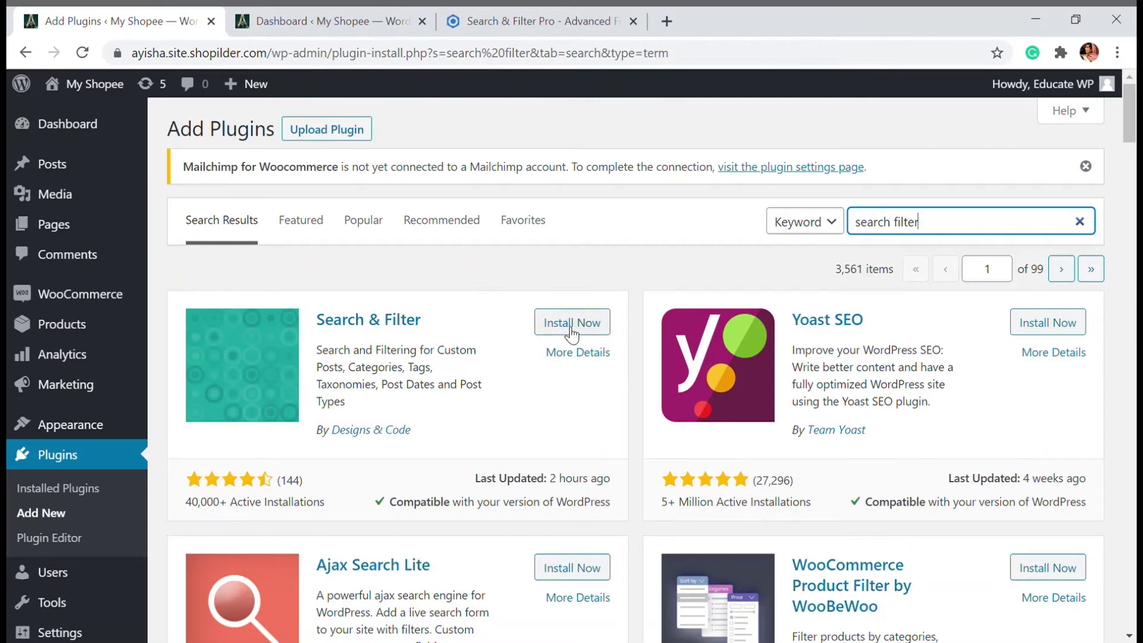
left_click(572, 324)
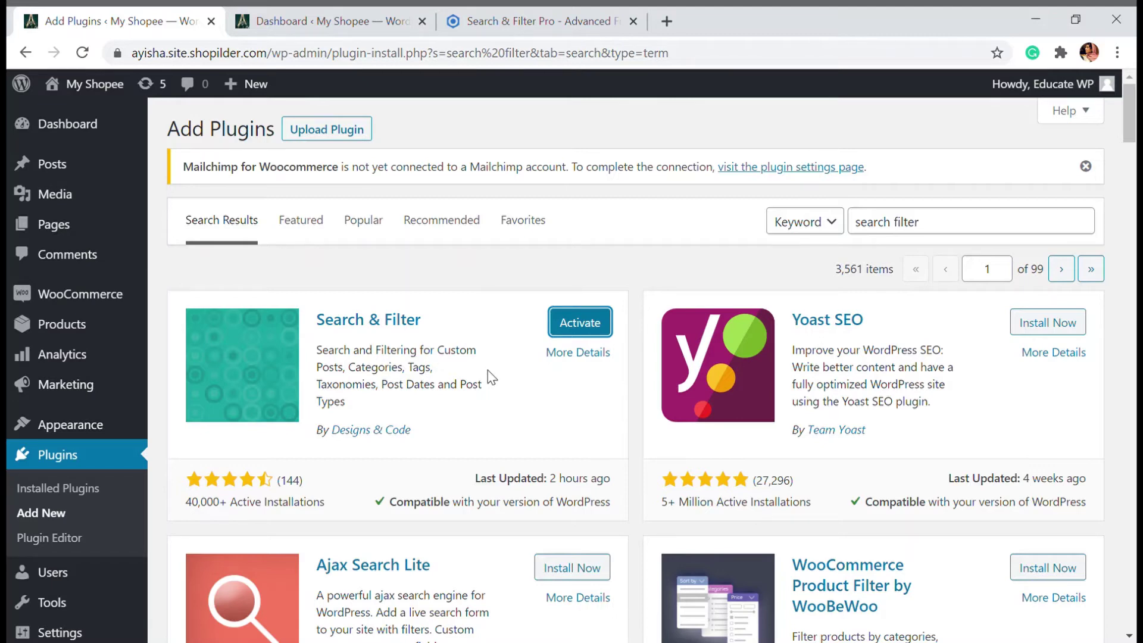
Activate Search & Filter and open its settings page to read the How To Use section.
left_click(581, 334)
scroll(398, 369, "down", 5)
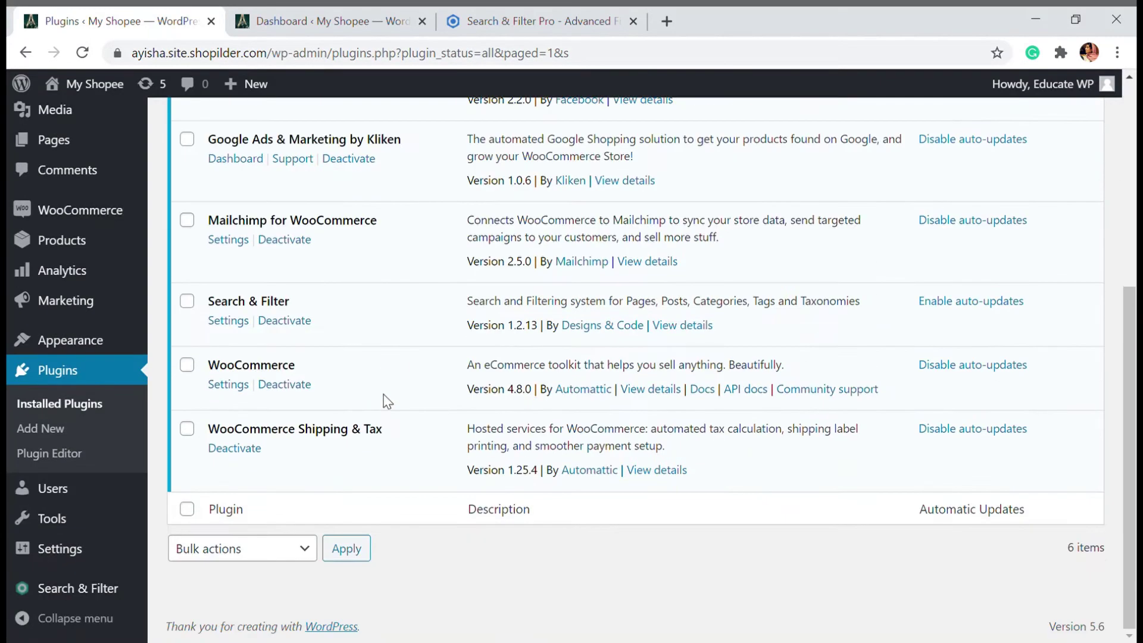
left_click(75, 598)
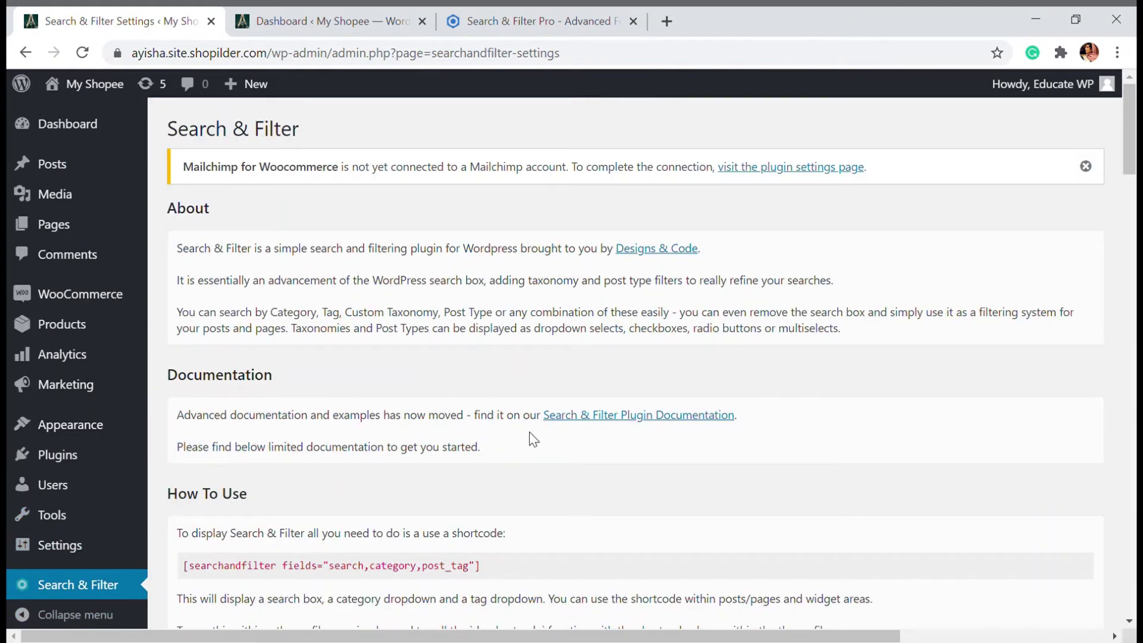
scroll(532, 440, "down", 3)
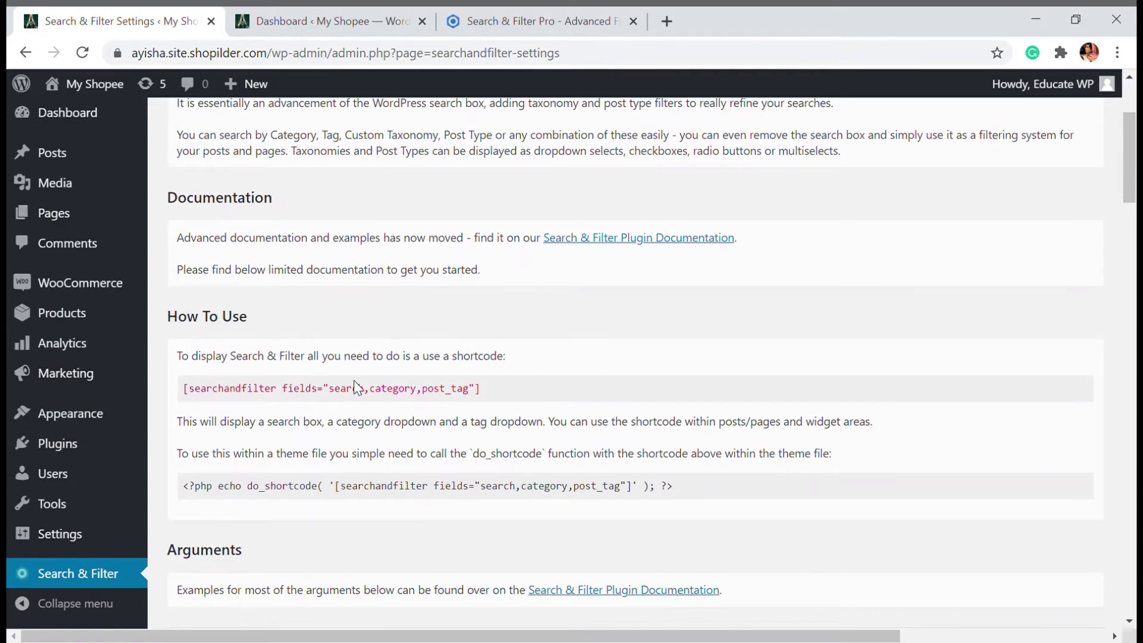
scroll(502, 398, "down", 20)
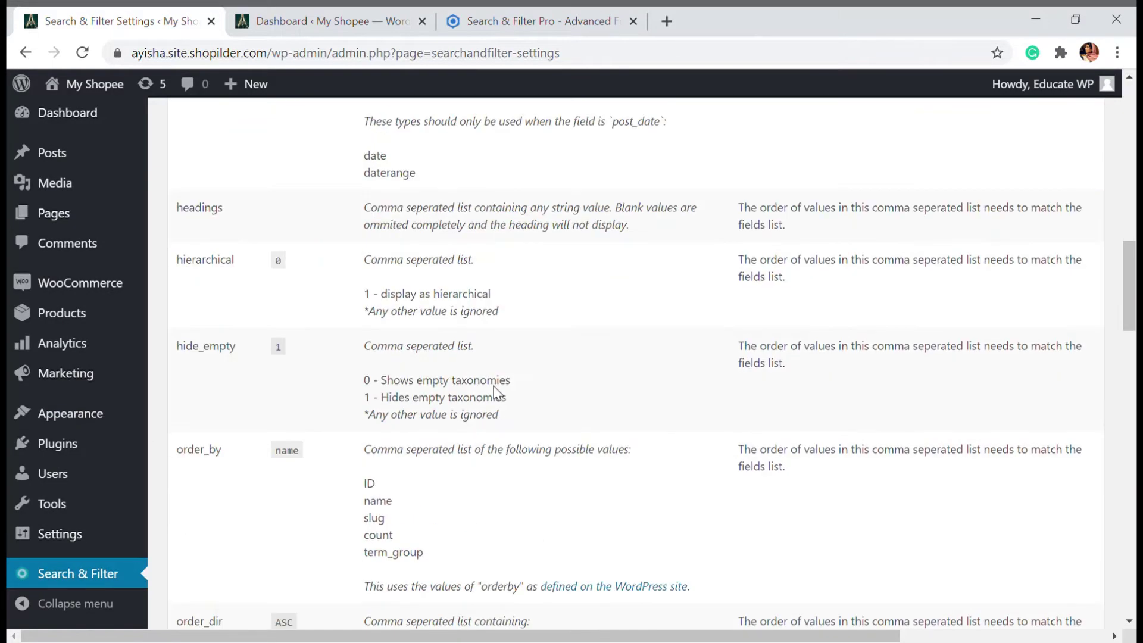
scroll(498, 393, "up", 8)
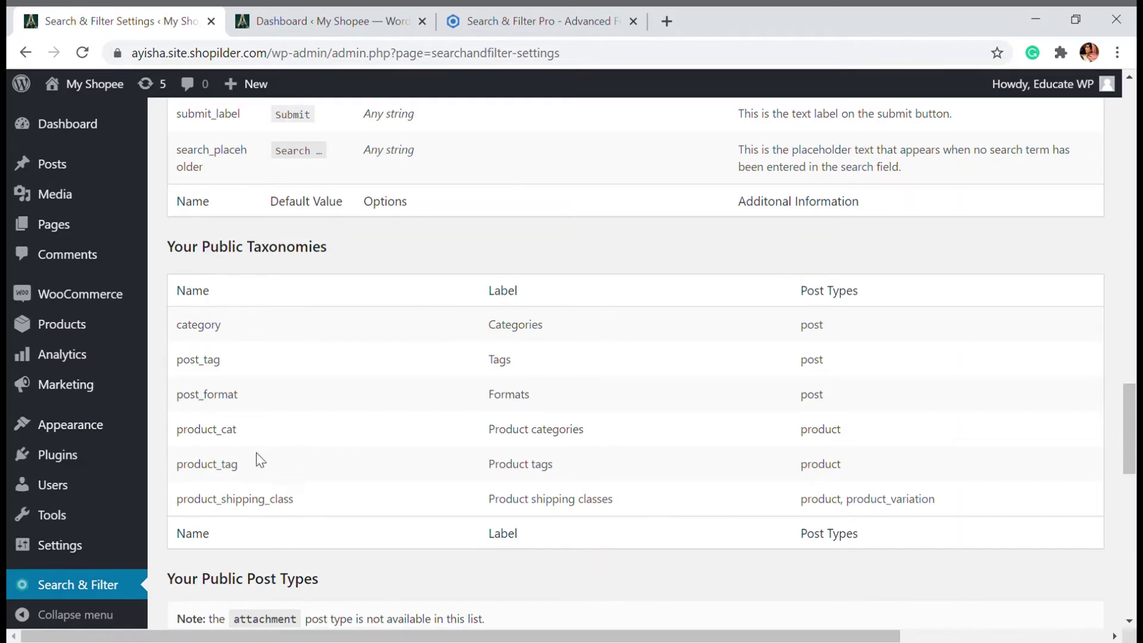
scroll(387, 413, "up", 1)
scroll(378, 405, "up", 3)
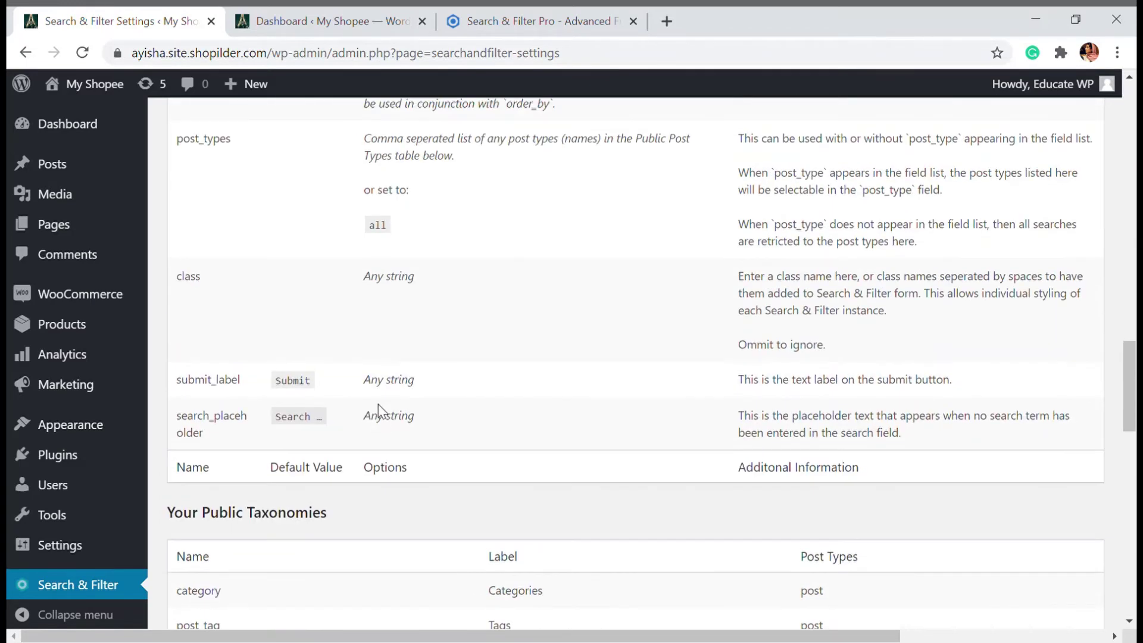
scroll(377, 405, "down", 10)
scroll(370, 397, "up", 4)
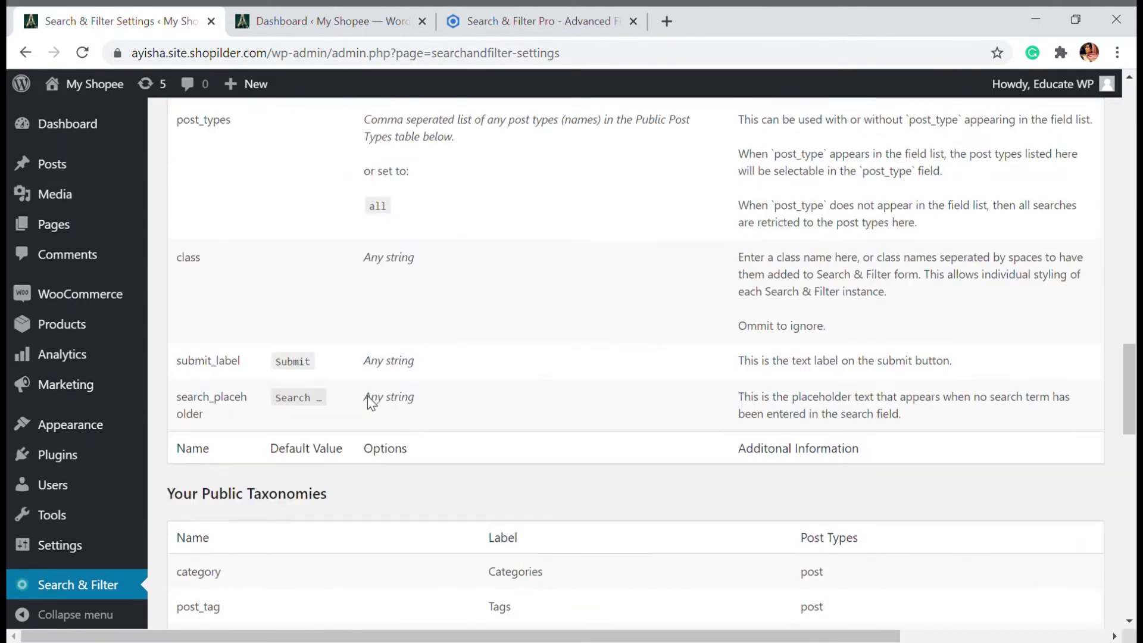
scroll(369, 398, "up", 20)
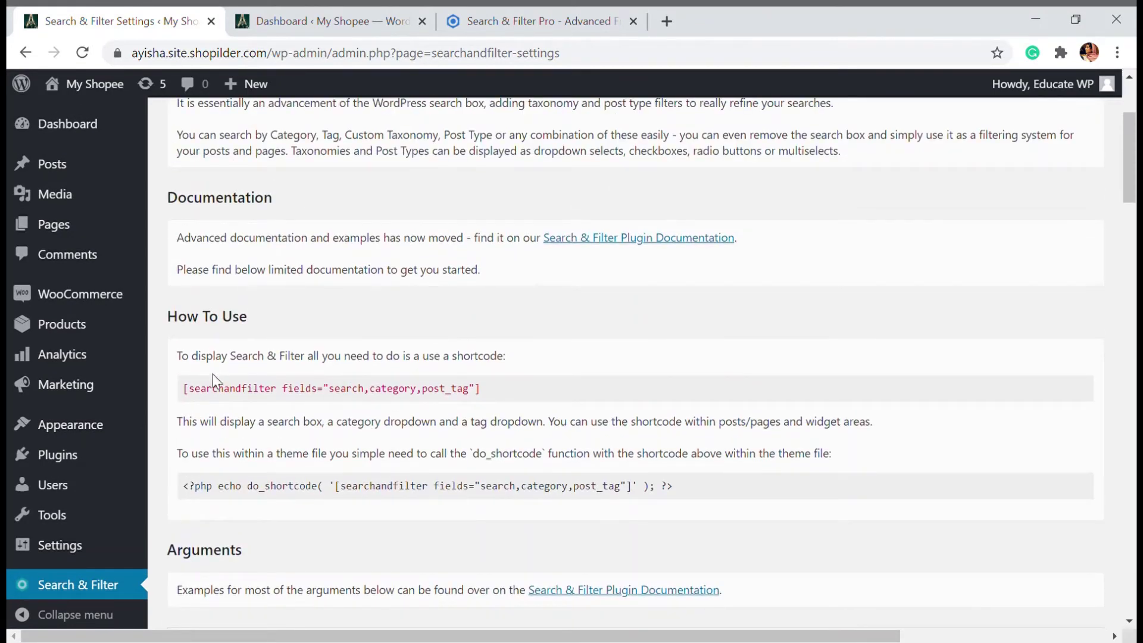
Select the end of the example searchandfilter shortcode and scroll through the documentation.
left_click_drag(492, 394, 194, 379)
scroll(239, 405, "down", 20)
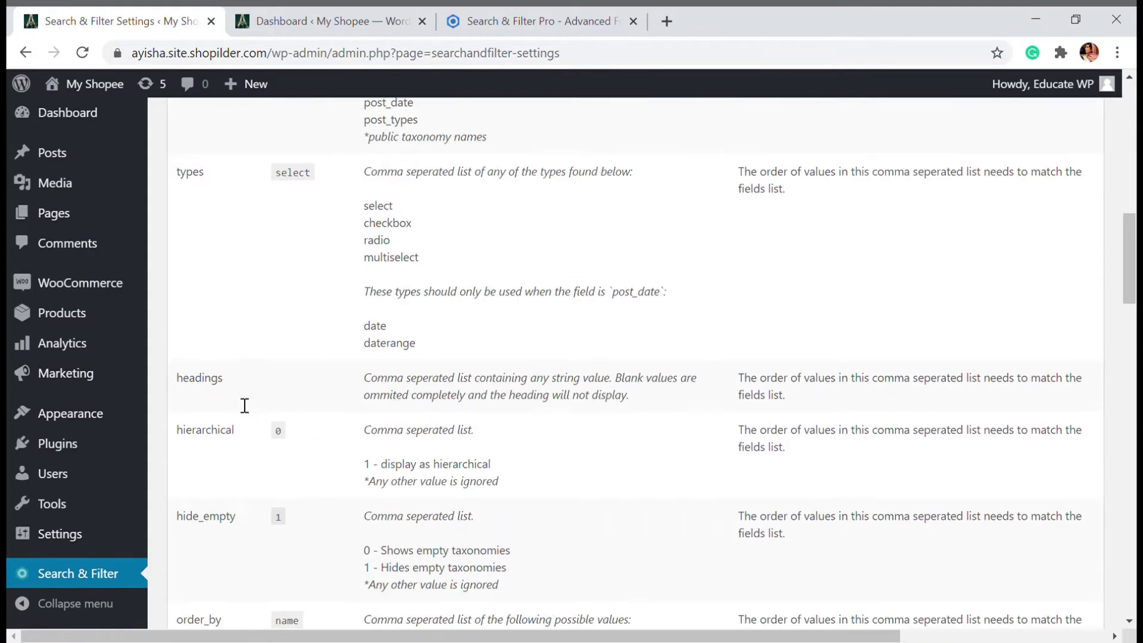
scroll(239, 405, "up", 1)
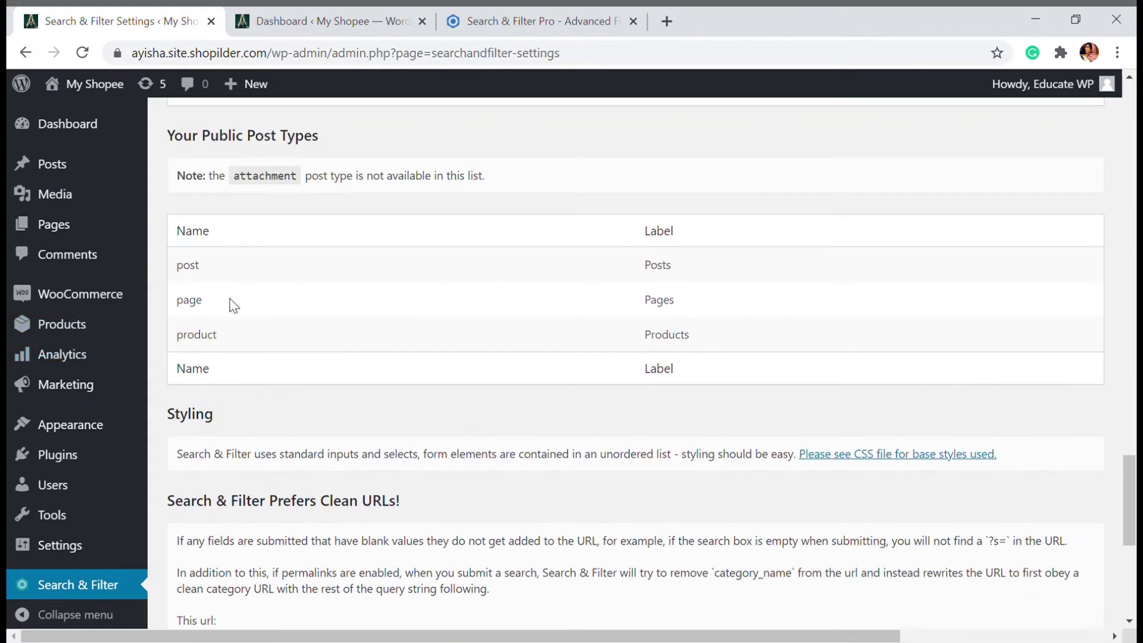
scroll(370, 383, "up", 6)
scroll(369, 383, "down", 9)
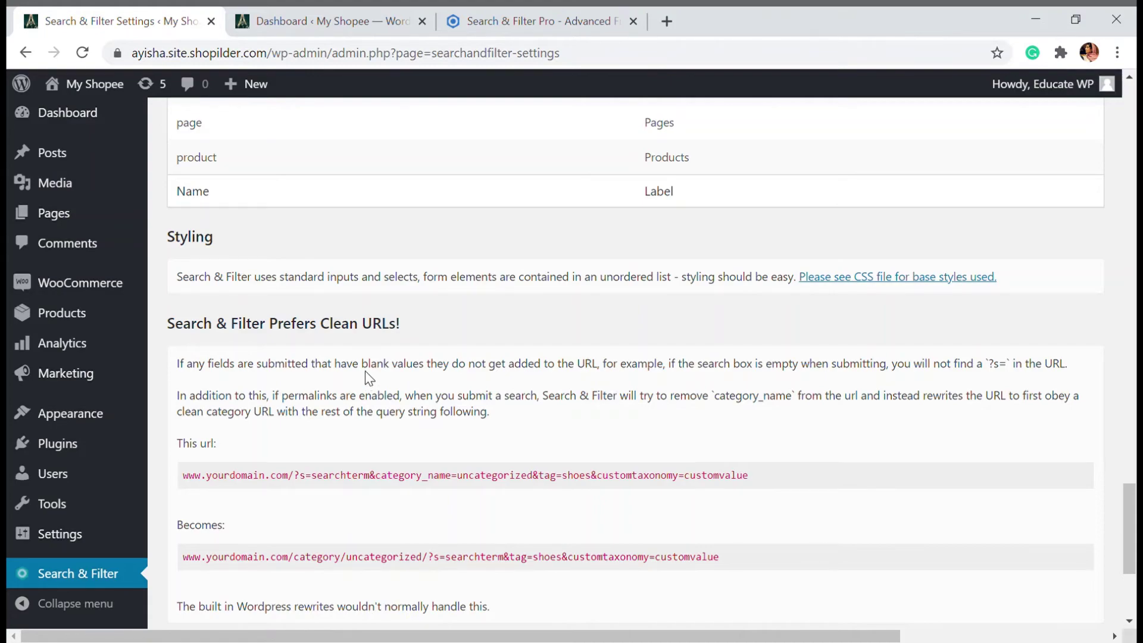
scroll(366, 372, "up", 5)
scroll(361, 369, "down", 5)
scroll(363, 375, "up", 8)
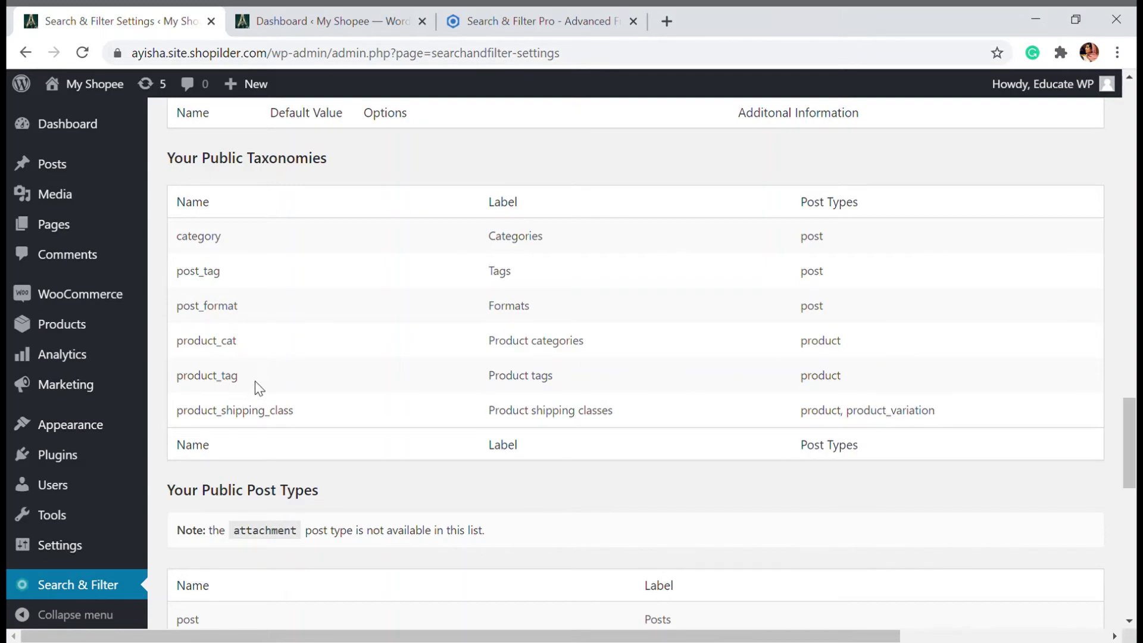
Check the product_cat and product_tag names in the Public Taxonomies table.
left_click_drag(259, 388, 179, 387)
left_click(204, 388)
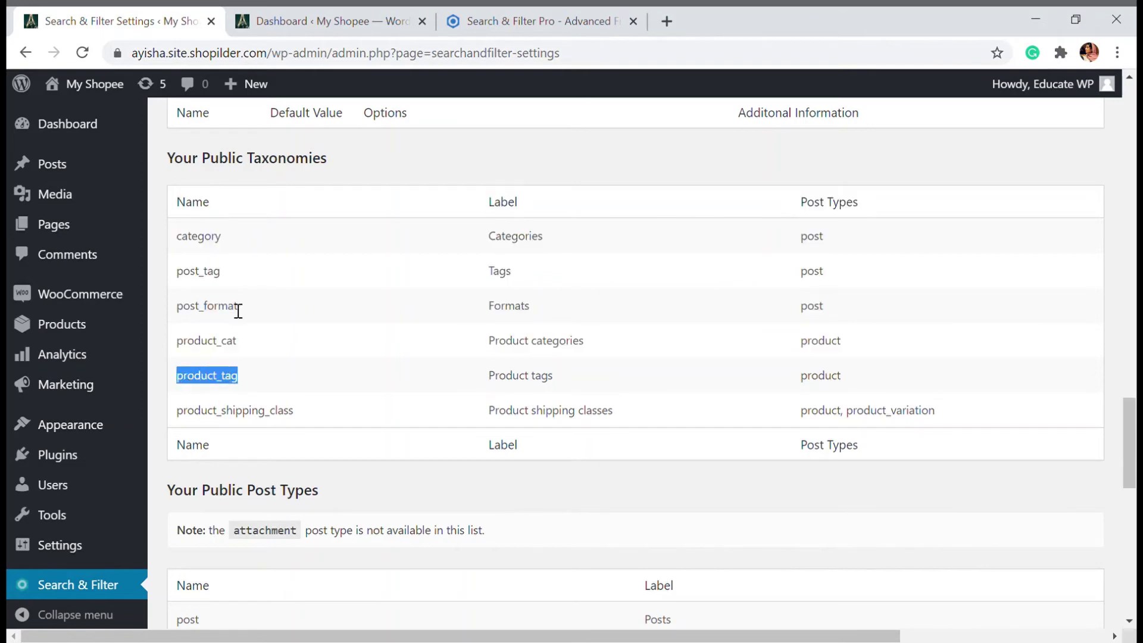
left_click_drag(241, 344, 183, 355)
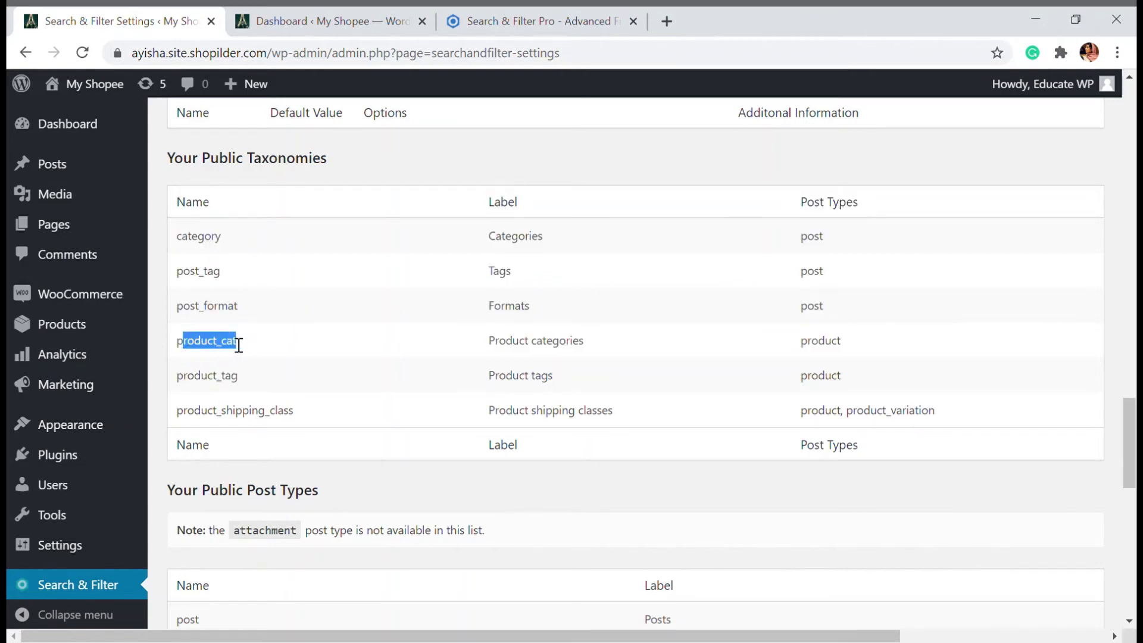
left_click(237, 345)
double_click(196, 352)
Select and copy the whole example searchandfilter shortcode.
scroll(350, 358, "up", 15)
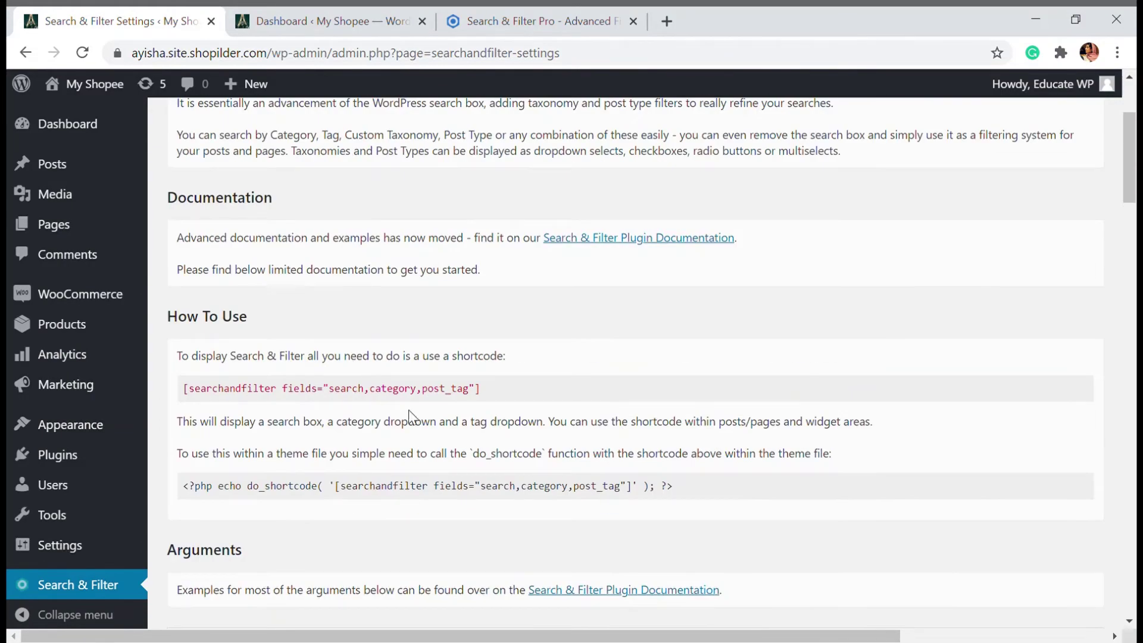
left_click_drag(480, 388, 200, 396)
key("ctrl+c")
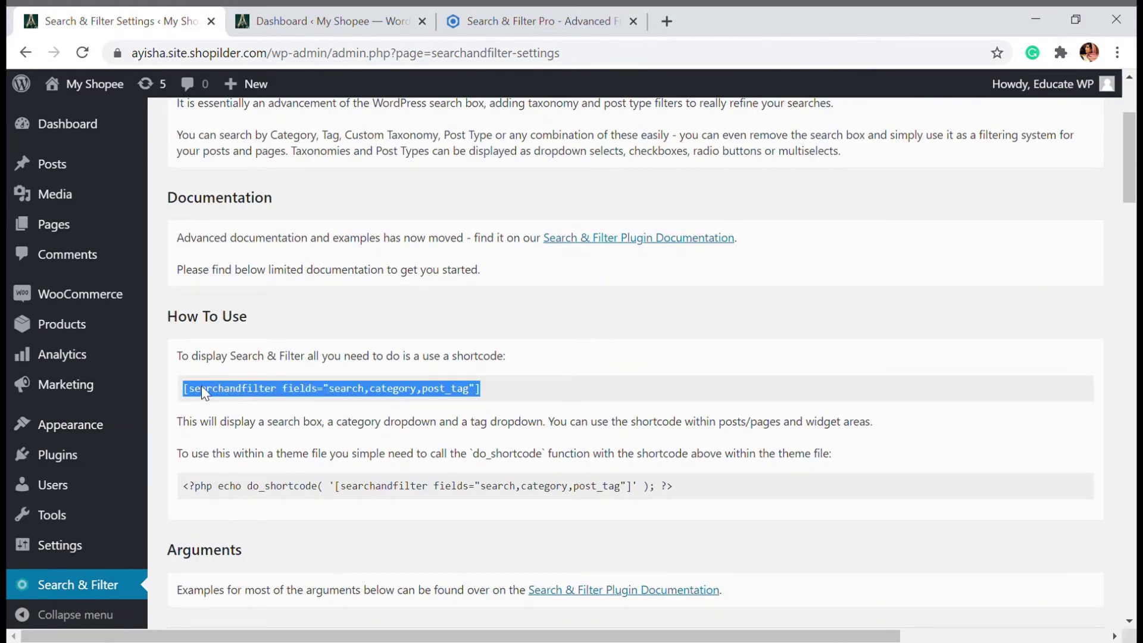
scroll(430, 282, "up", 3)
Open the Kids Wear post and paste the copied shortcode over its existing shortcode text.
mouse_move(57, 180)
left_click(167, 172)
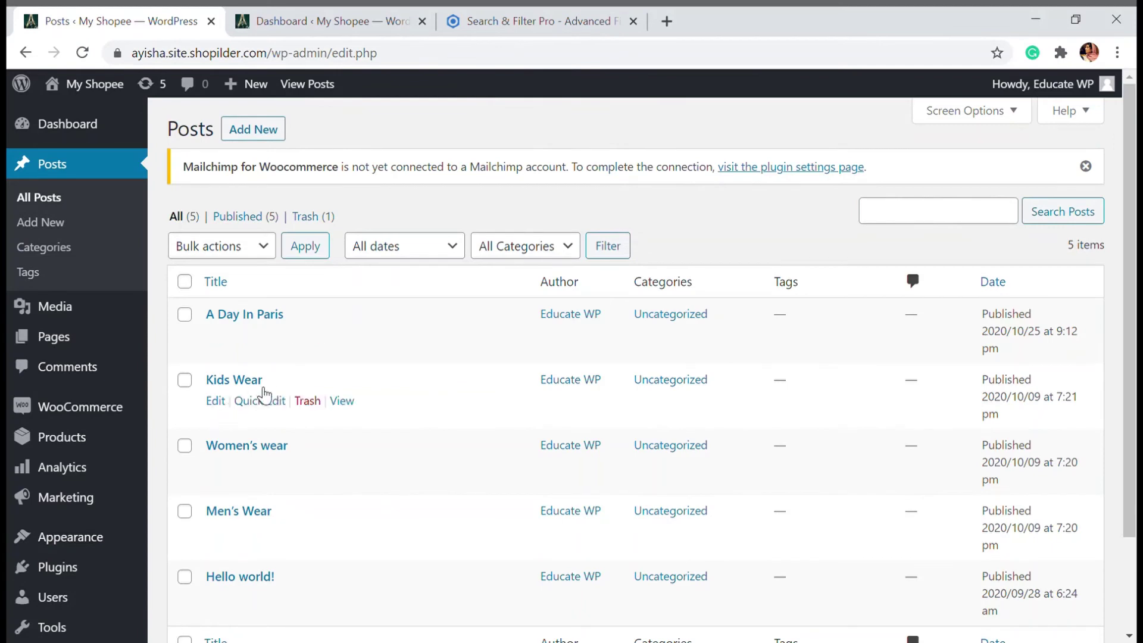
left_click(218, 401)
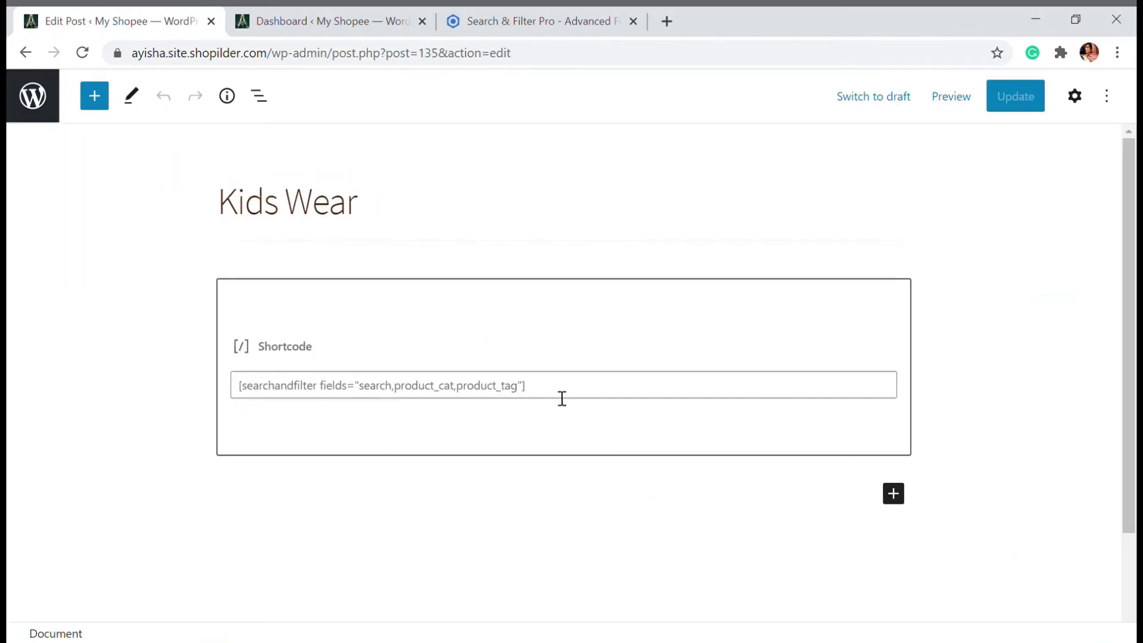
left_click_drag(566, 397, 92, 388)
left_click(561, 393)
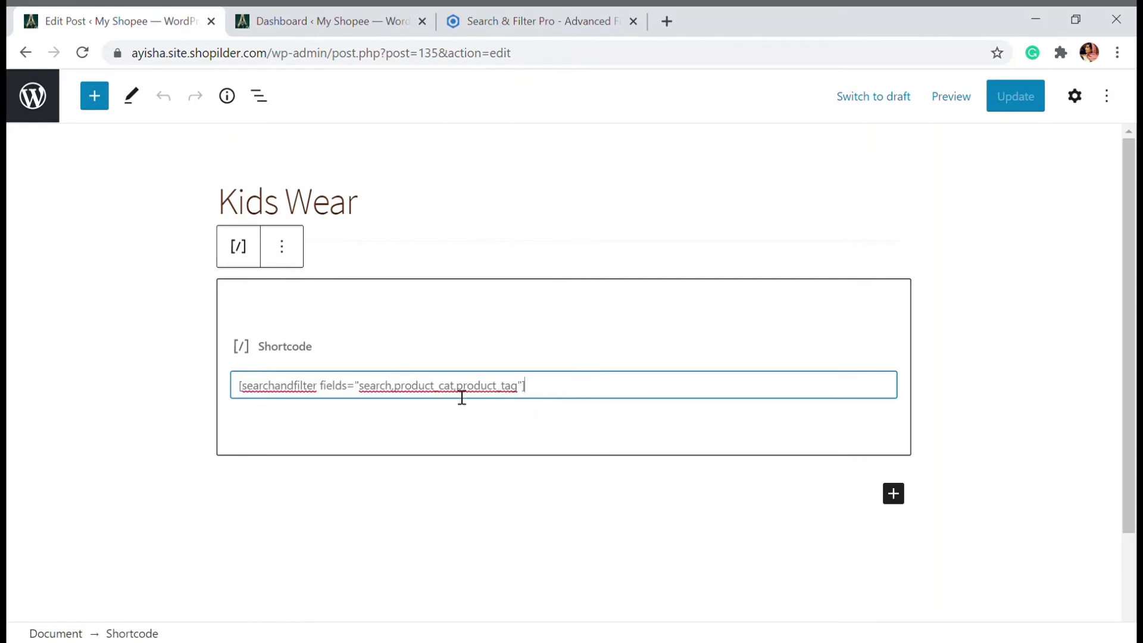
left_click_drag(570, 387, 217, 396)
key("ctrl+v")
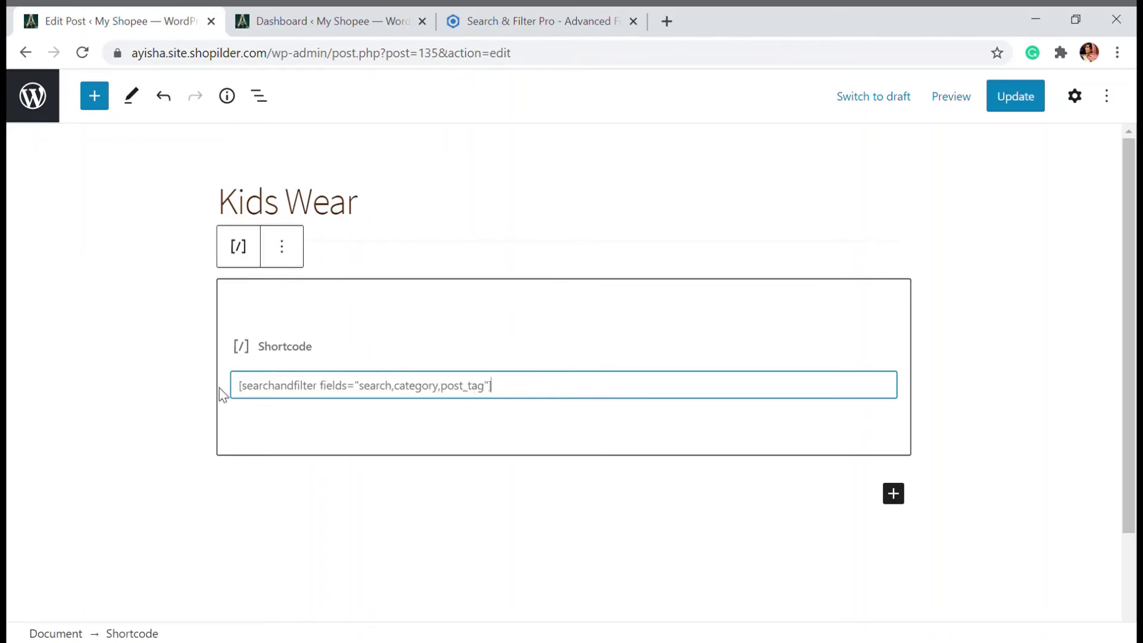
Change the fields to product_cat and product_tag, then update the post.
left_click(416, 395)
key("Left")
key("Left")
key("Left")
key("Left")
type("[")
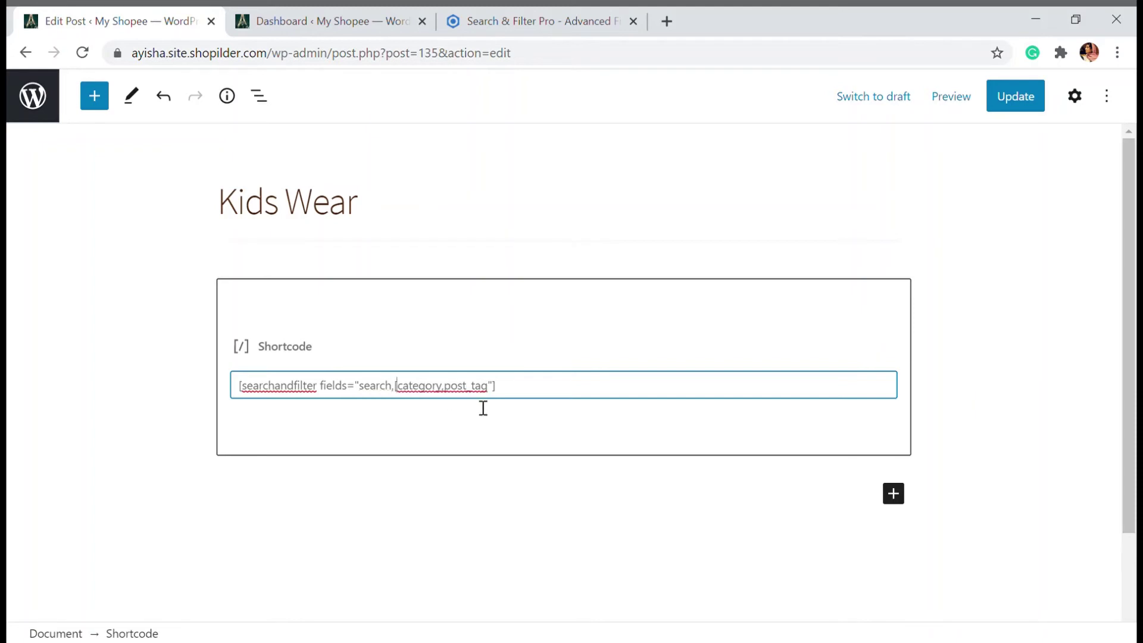
type("prod")
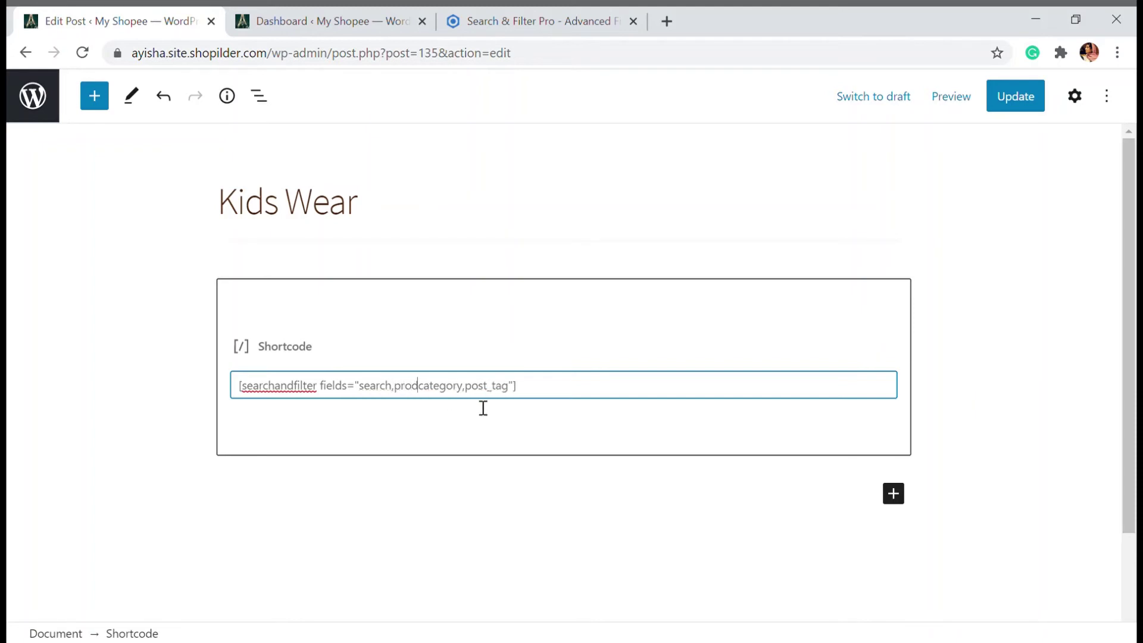
type("uct_")
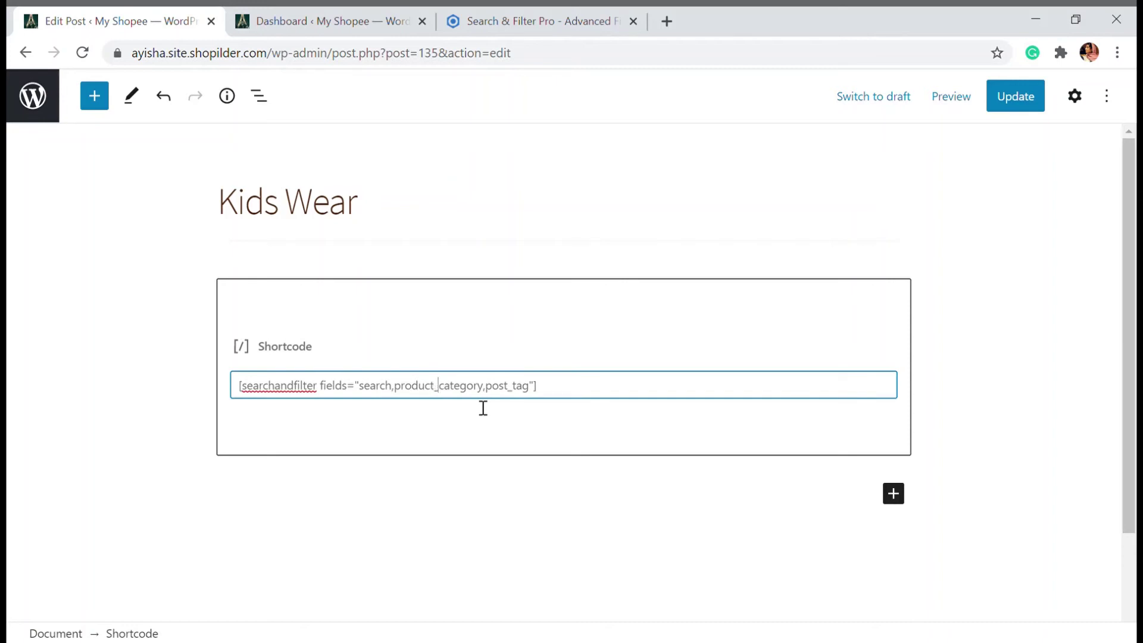
key("Right")
key("Right")
key("Right")
key("BackSpace")
key("BackSpace")
key("BackSpace")
key("BackSpace")
key("BackSpace")
key("Right")
key("Right")
key("Right")
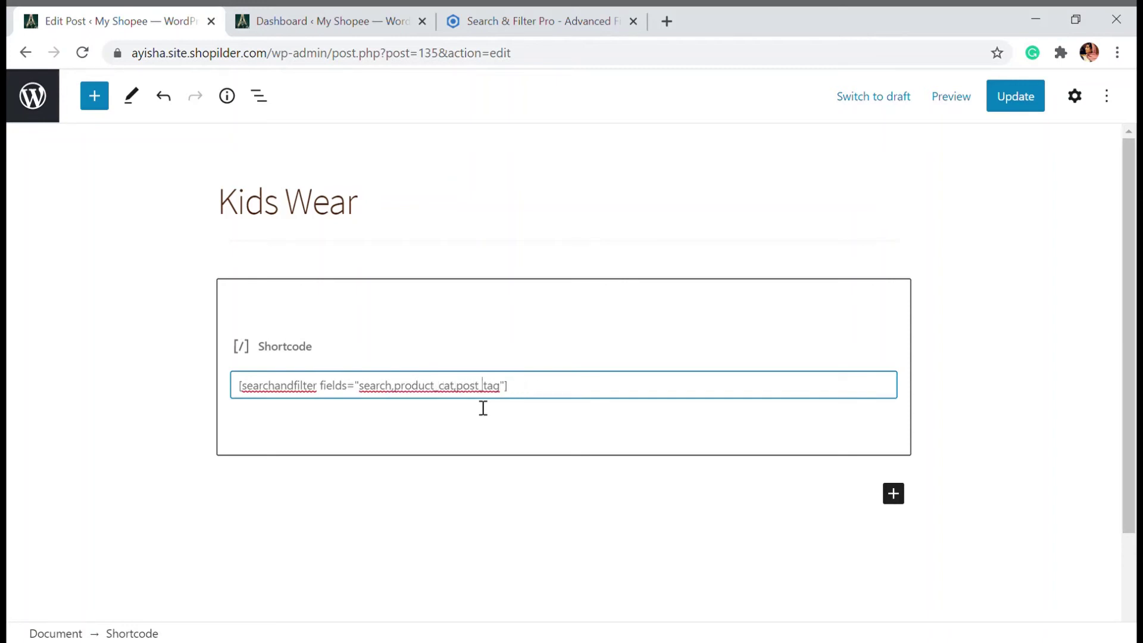
key("BackSpace")
type("duc")
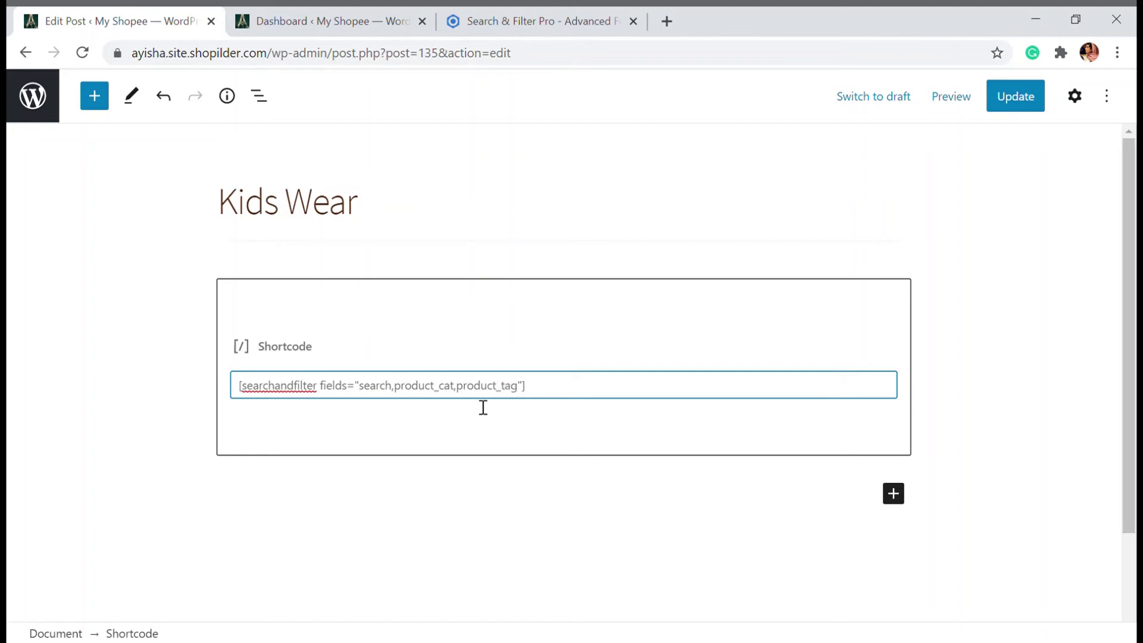
left_click(1013, 96)
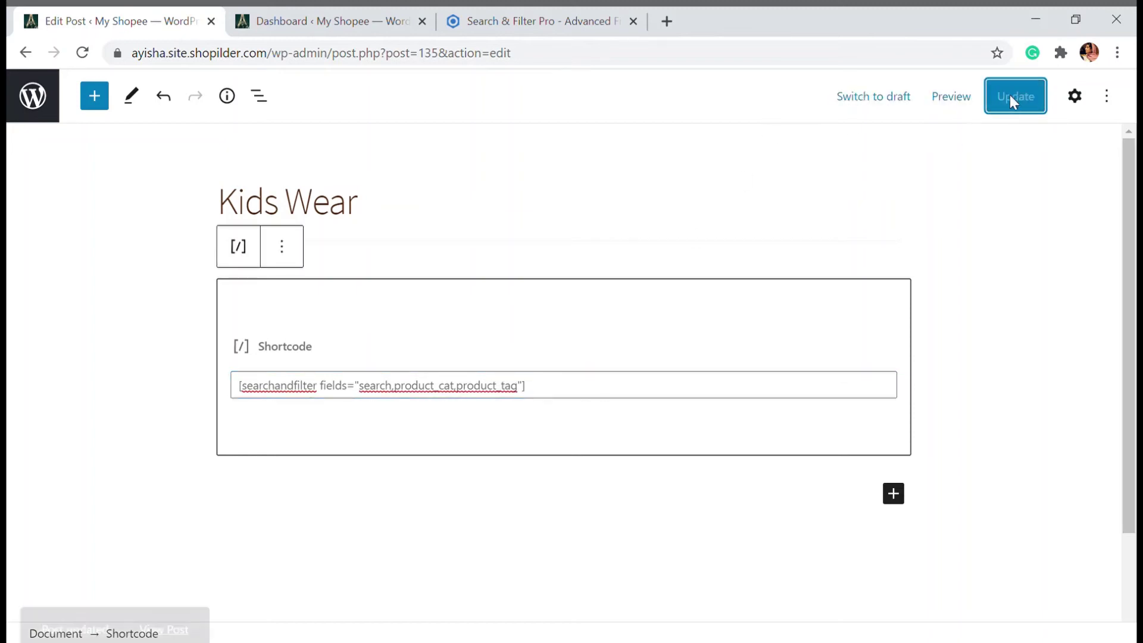
View the Kids Wear post and submit the filter with Accessories category and green tag.
left_click(156, 588)
scroll(510, 409, "down", 3)
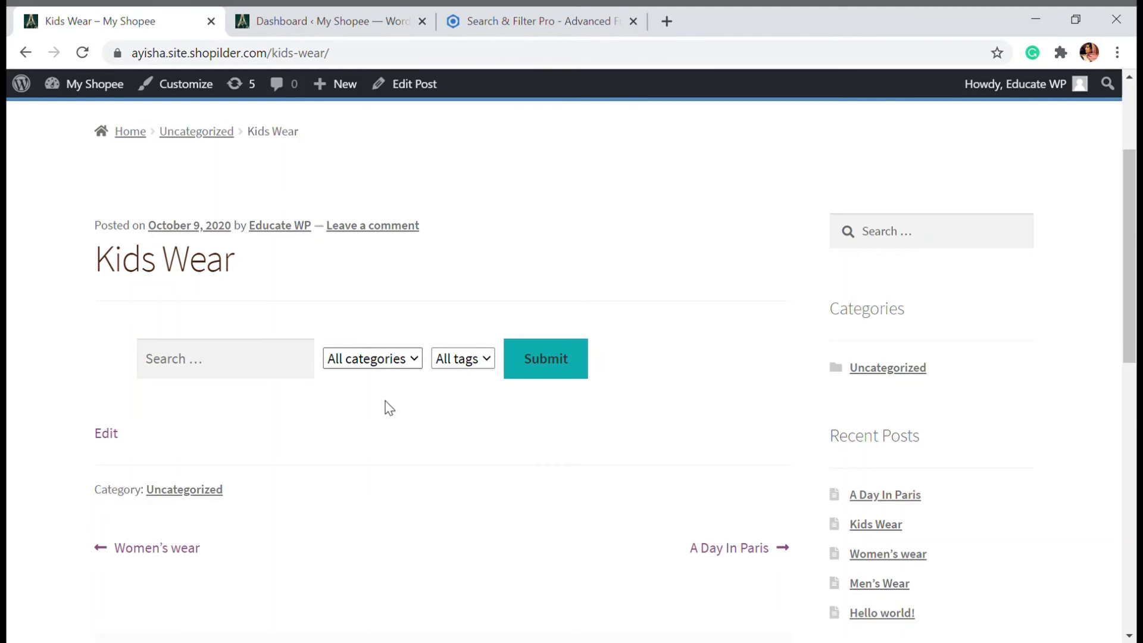
key("Down")
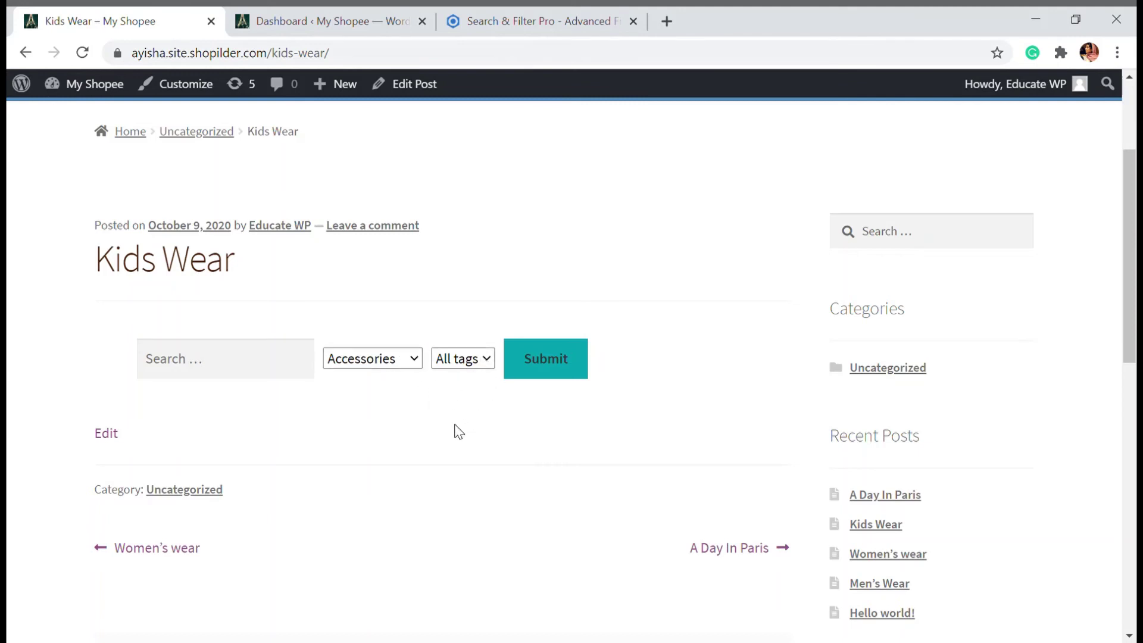
key("Down")
left_click(542, 369)
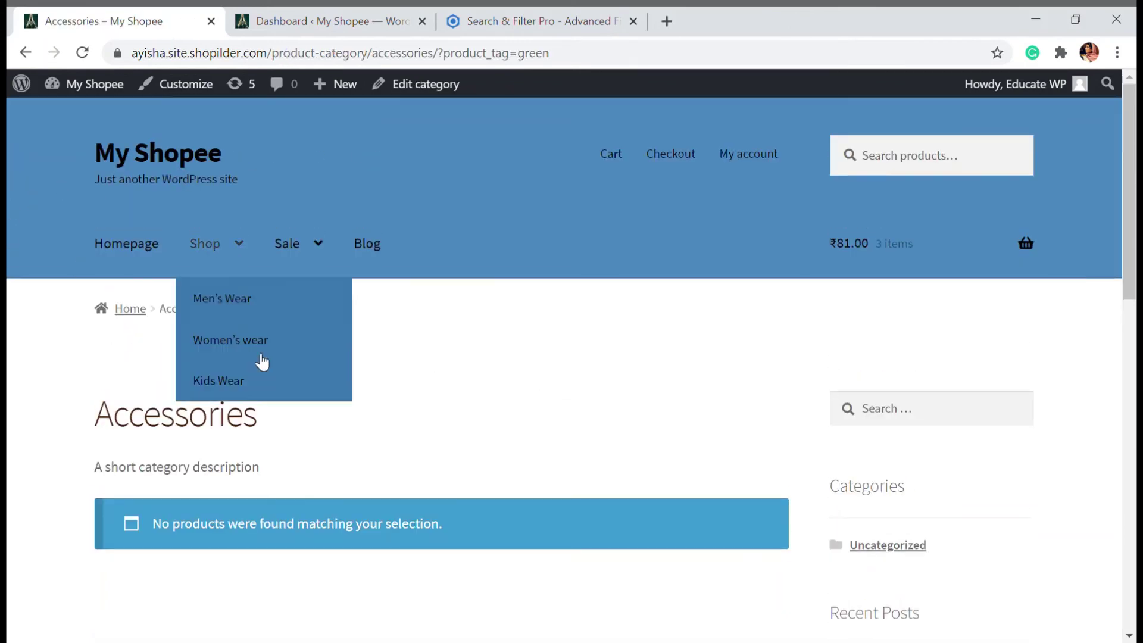
Go back, switch the category to Hoodies, and resubmit to see the green Hoodie with Zipper.
mouse_move(13, 71)
key("alt+Left")
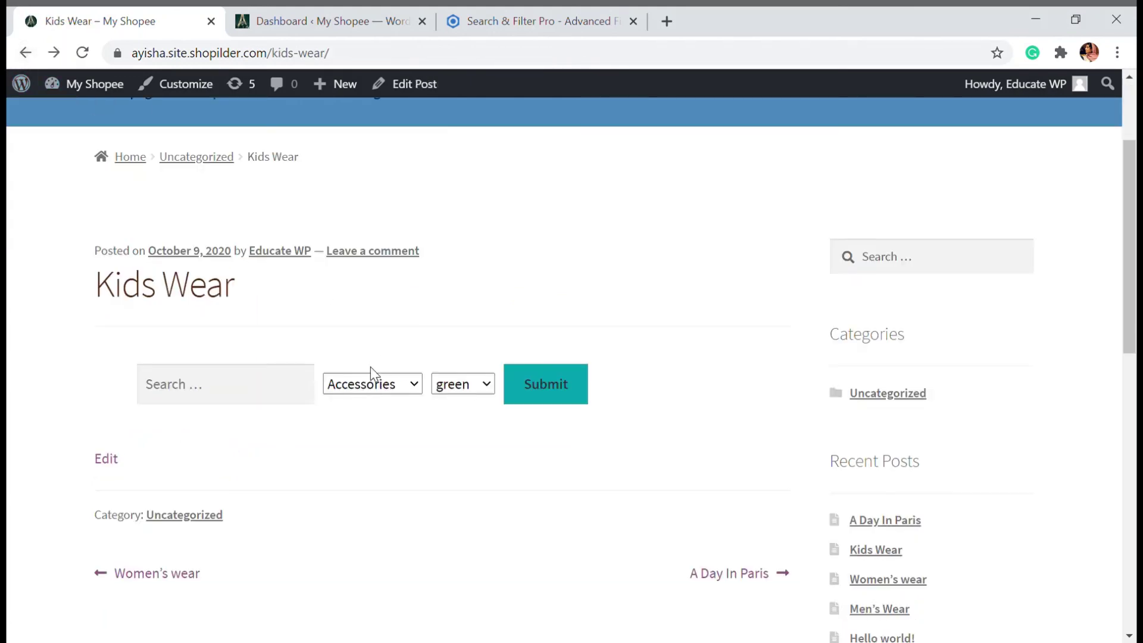
left_click(375, 448)
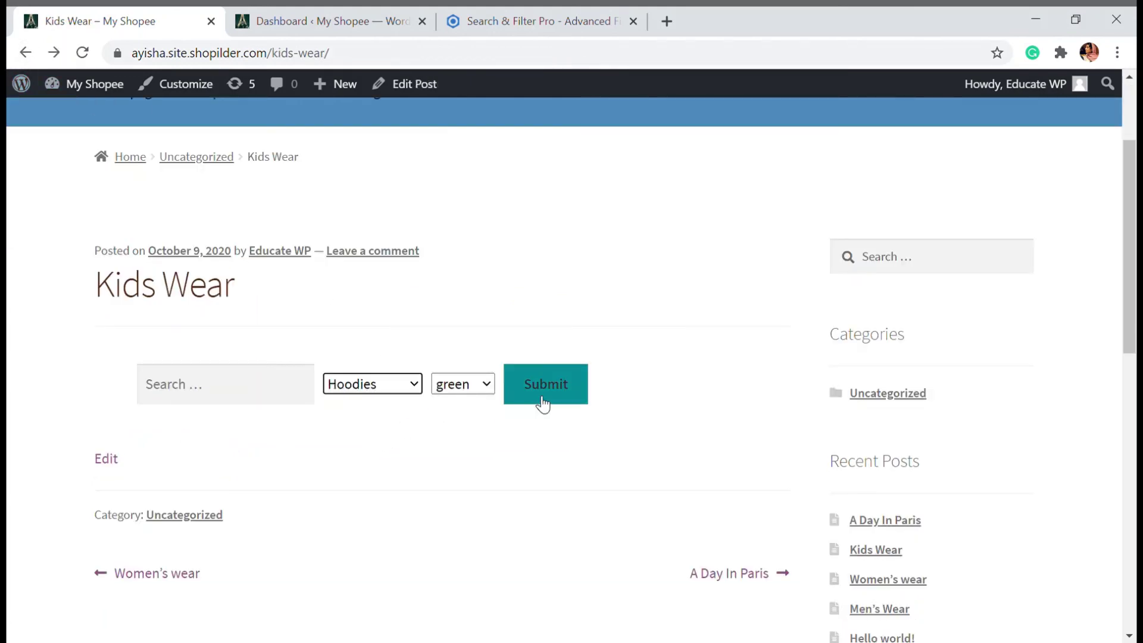
left_click(543, 388)
scroll(546, 415, "down", 3)
scroll(242, 421, "down", 3)
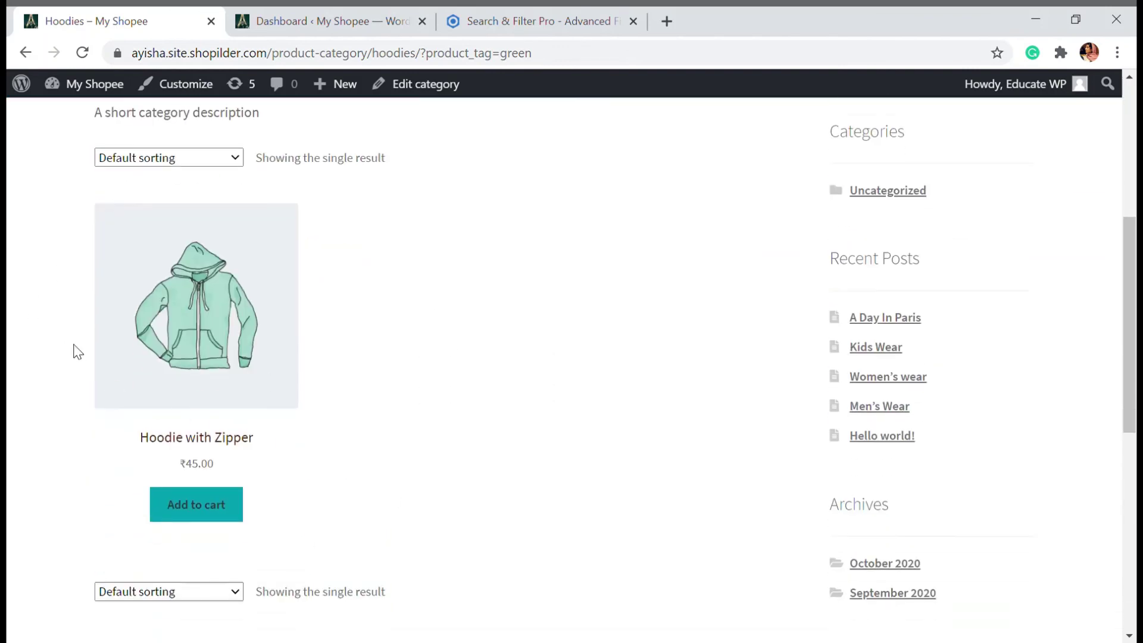
scroll(248, 370, "up", 3)
scroll(235, 361, "up", 3)
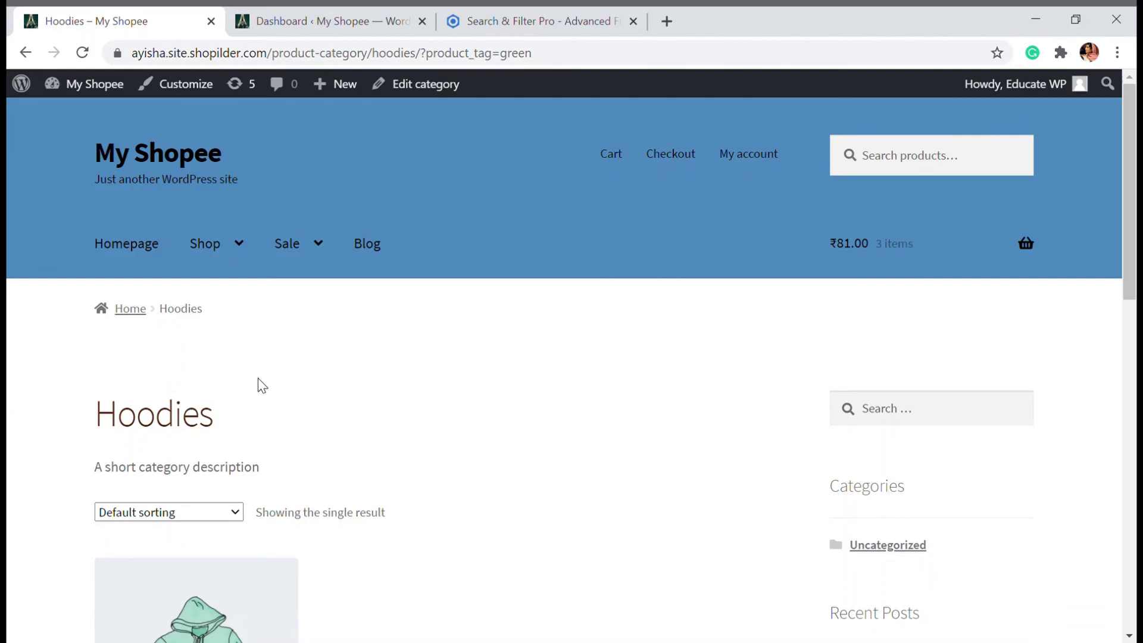
scroll(260, 386, "down", 4)
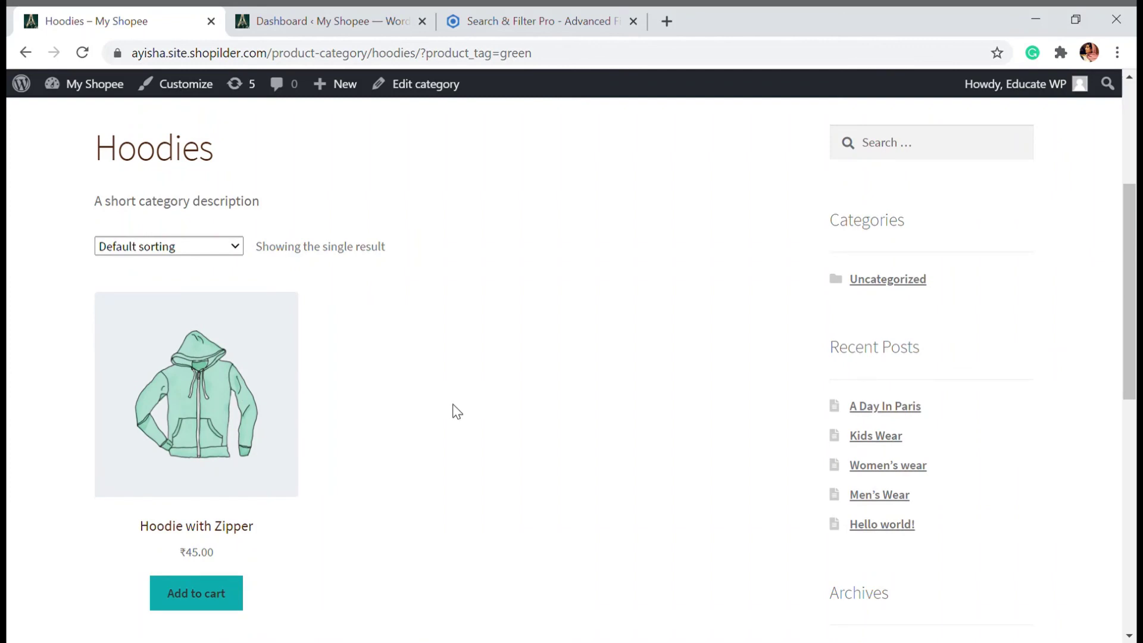
scroll(816, 276, "up", 4)
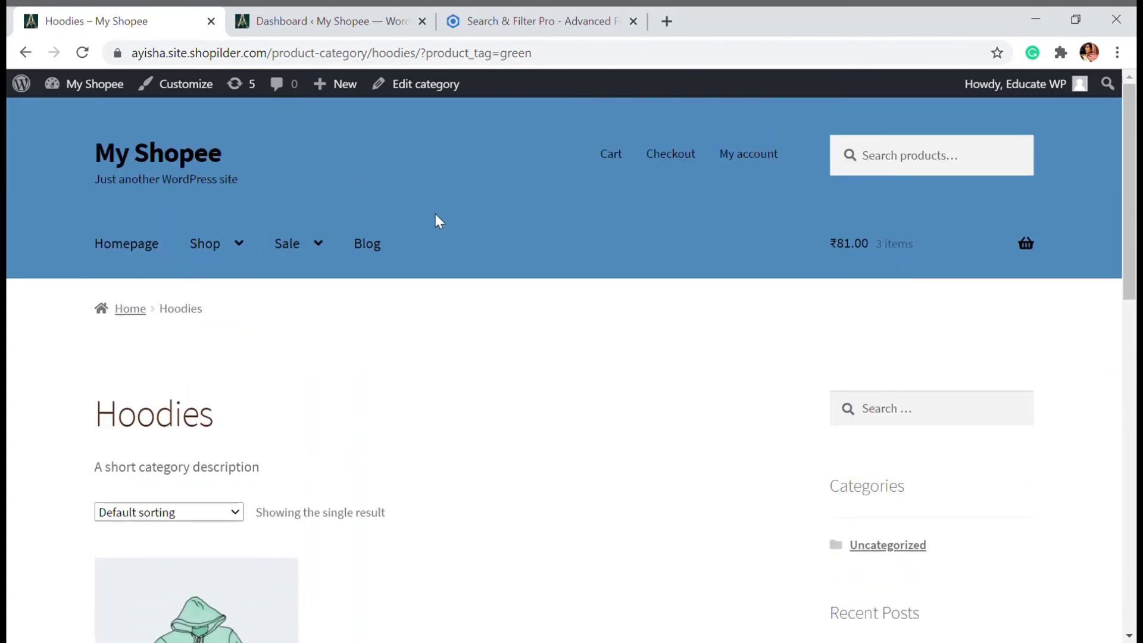
On the Search & Filter Pro movies demo, set the minimum rating to 1 and submit, giving 96 results.
left_click(533, 19)
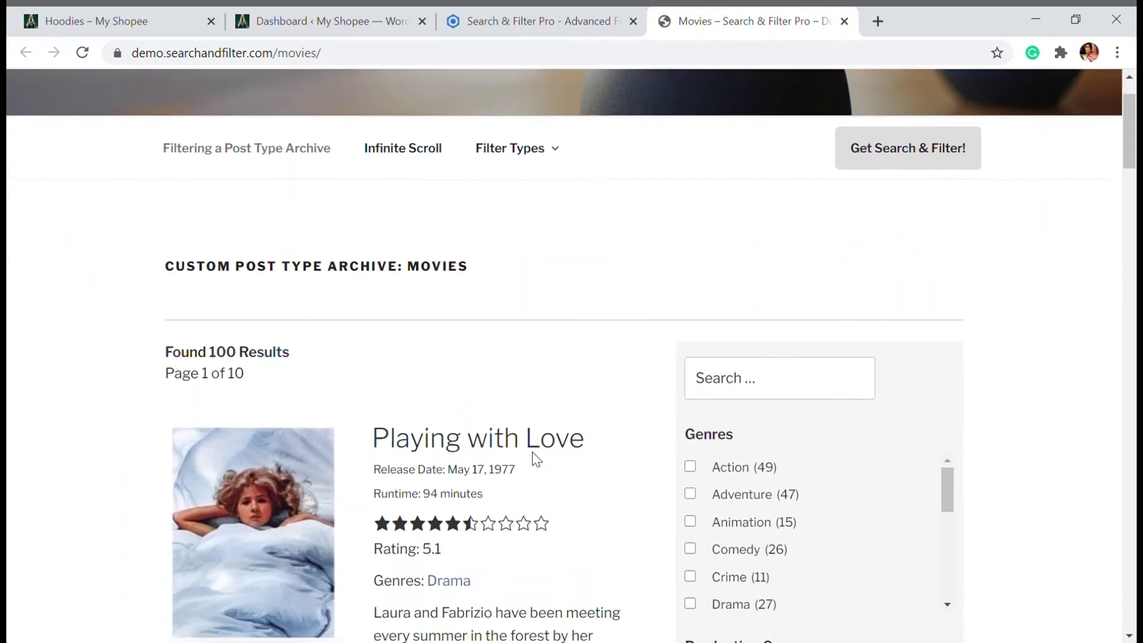
scroll(524, 446, "down", 4)
scroll(542, 461, "up", 1)
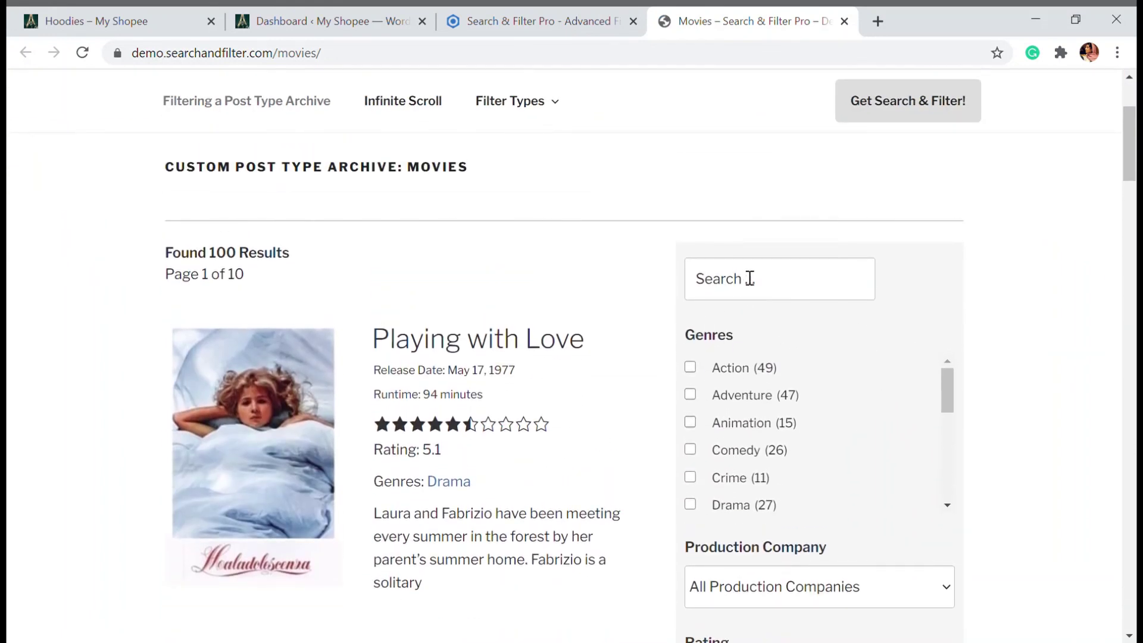
scroll(773, 452, "down", 5)
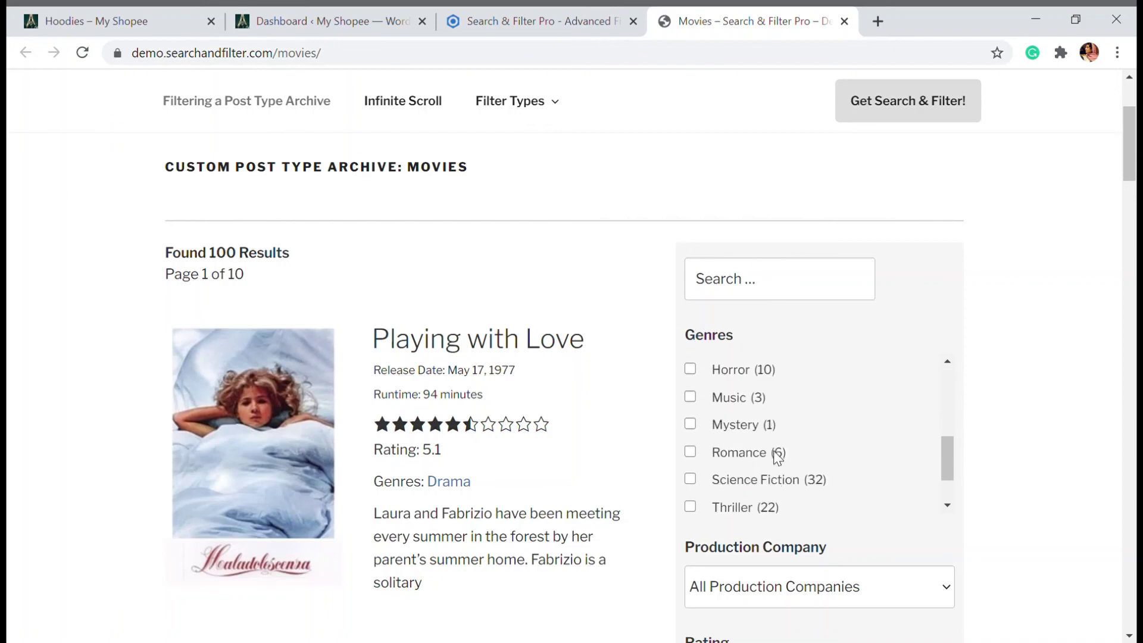
scroll(849, 513, "down", 4)
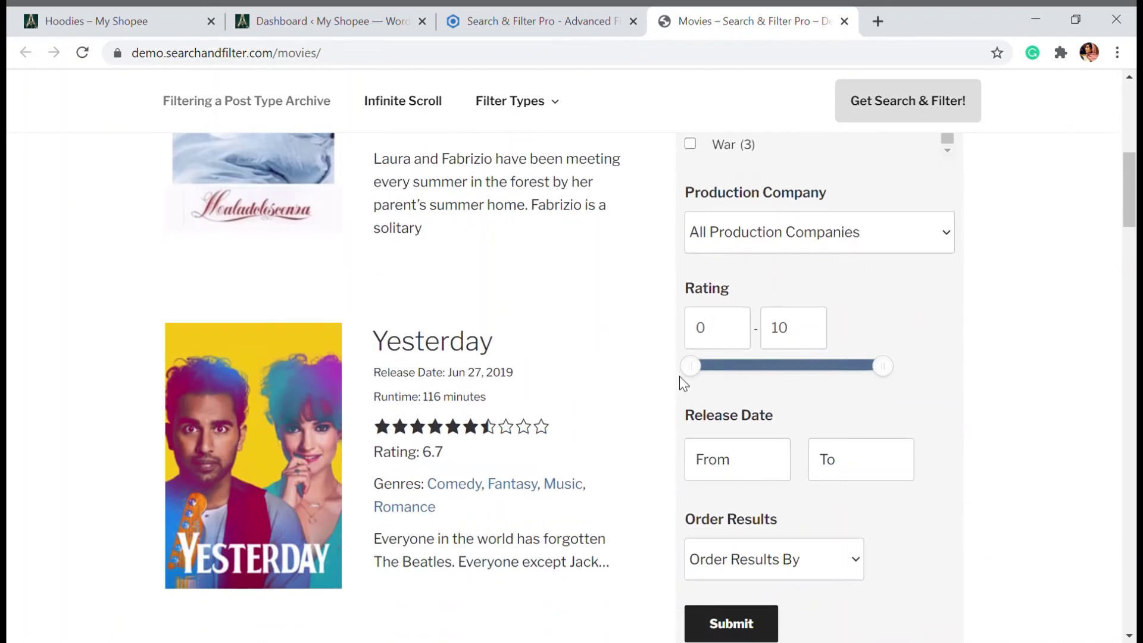
left_click(708, 367)
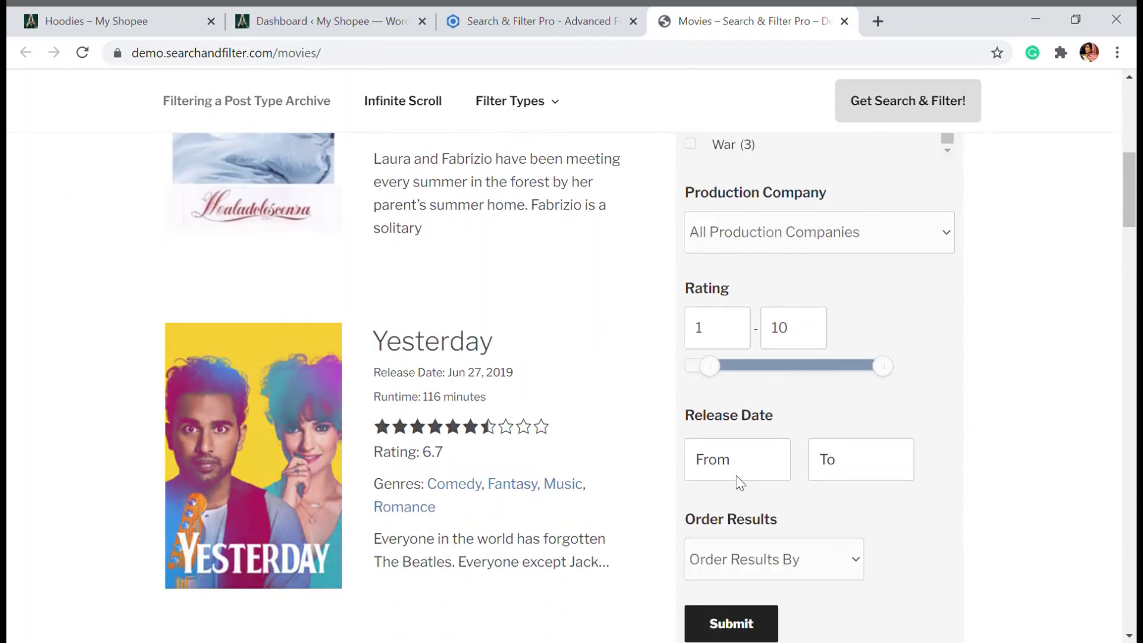
scroll(736, 474, "down", 4)
left_click(733, 356)
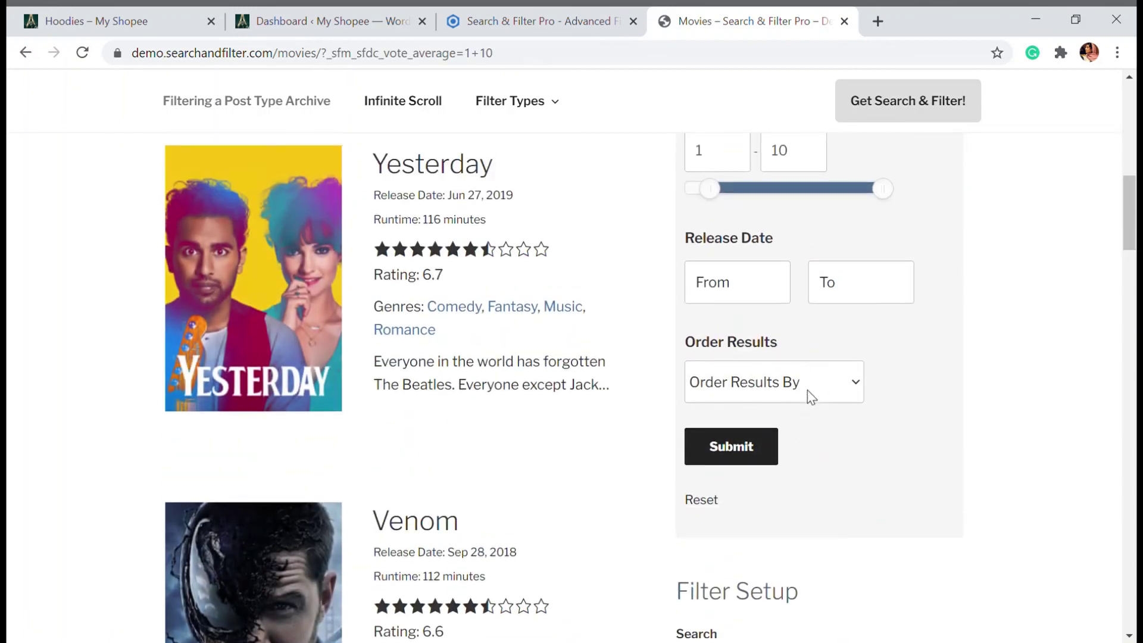
scroll(985, 433, "down", 3)
scroll(984, 433, "up", 15)
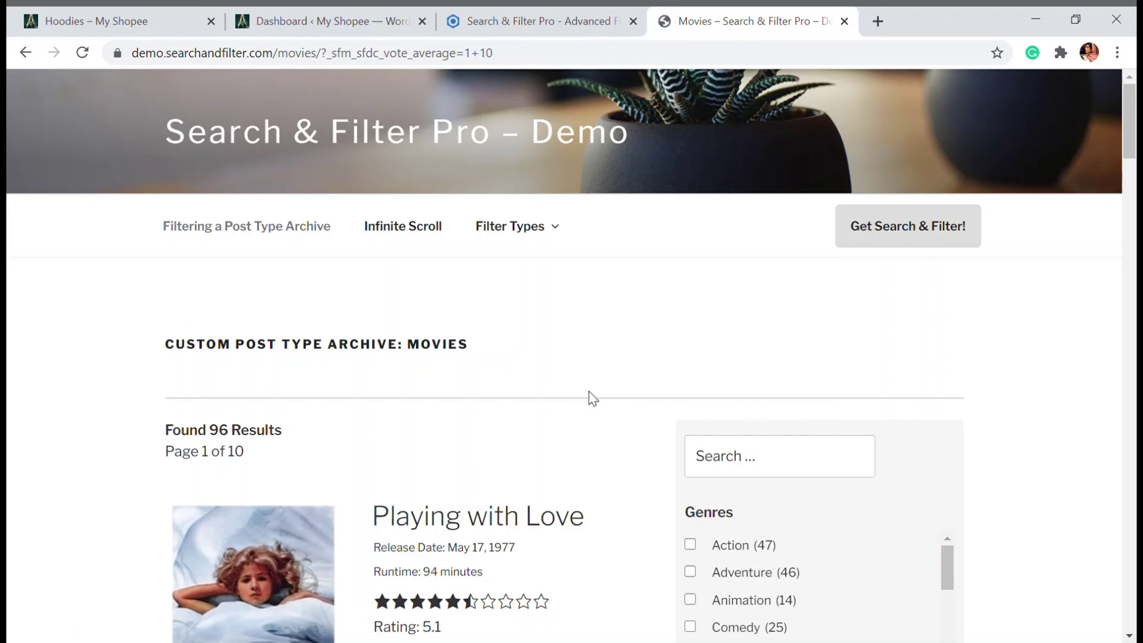
left_click(95, 20)
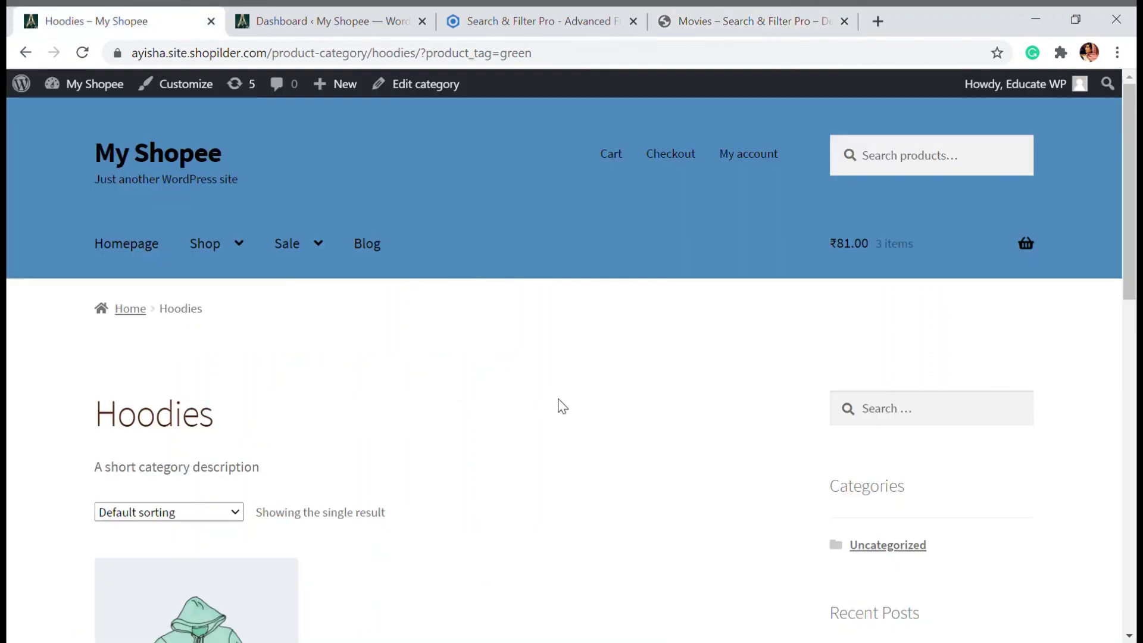